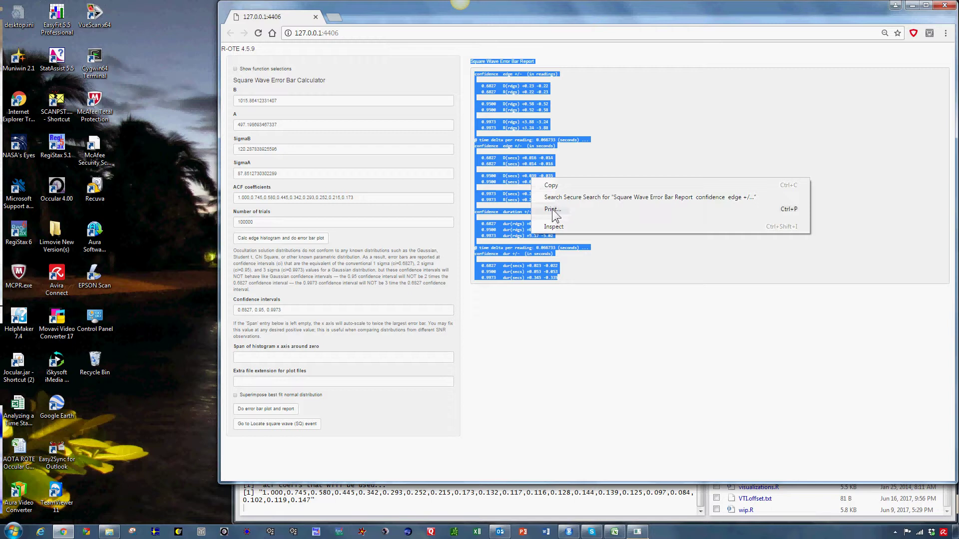
Print the selected error bar report to a PDF, reusing the existing errbarDhistogram file's name but ending it in "errbar.summary.report"
left_click(553, 210)
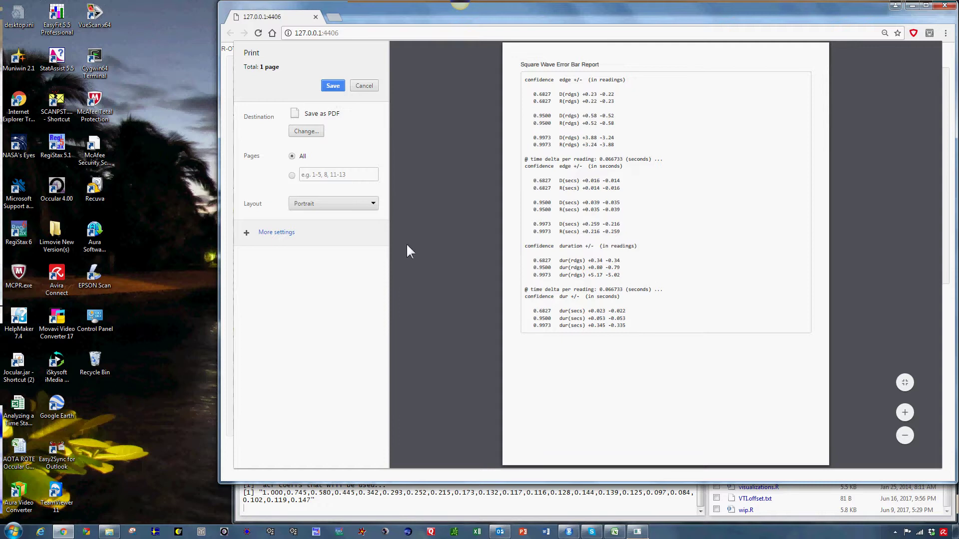
left_click(334, 87)
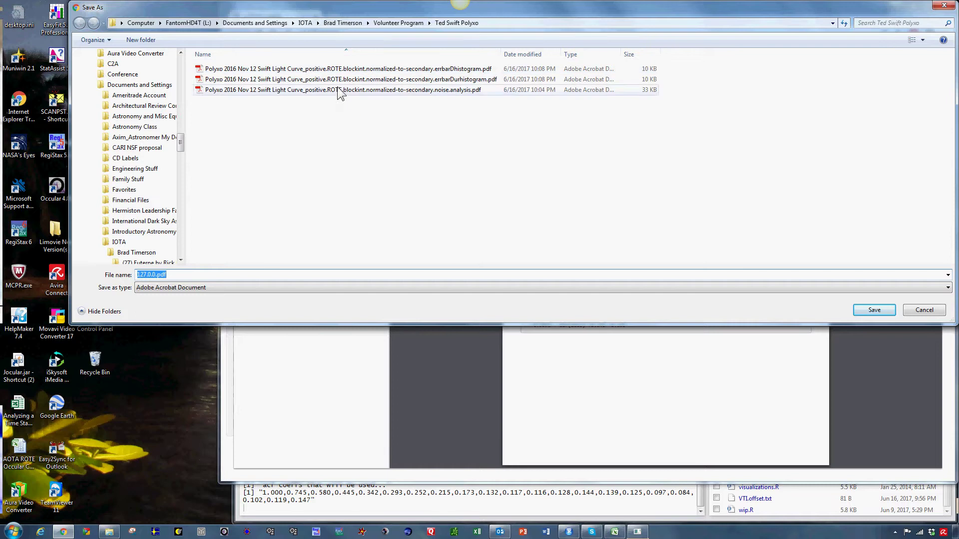
left_click(364, 75)
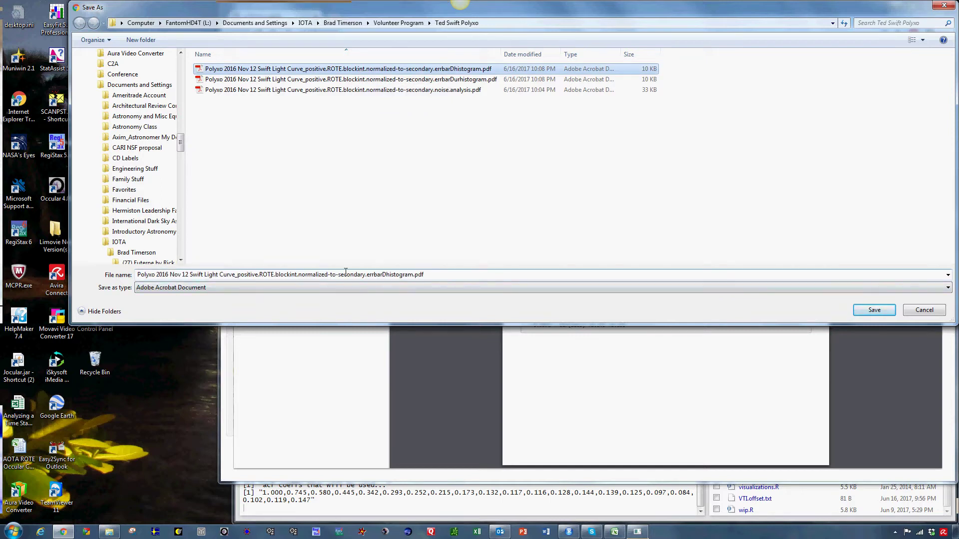
left_click(383, 274)
left_click(382, 275)
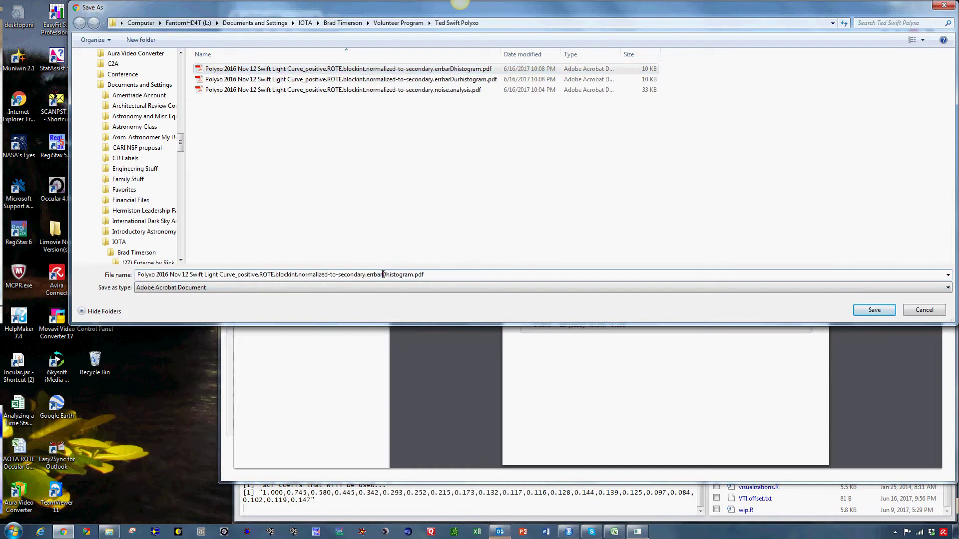
left_click_drag(383, 275, 478, 286)
type(".")
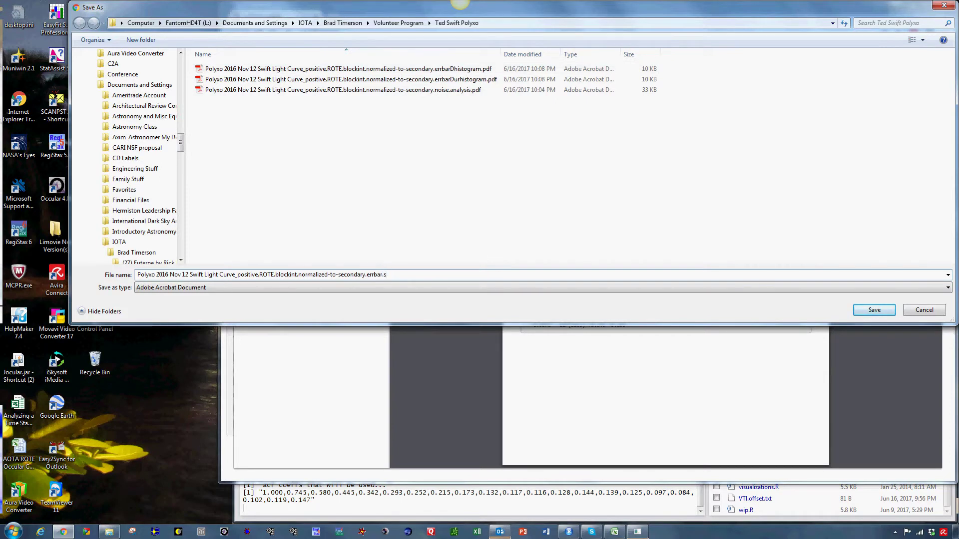
type("summary.report")
key("Return")
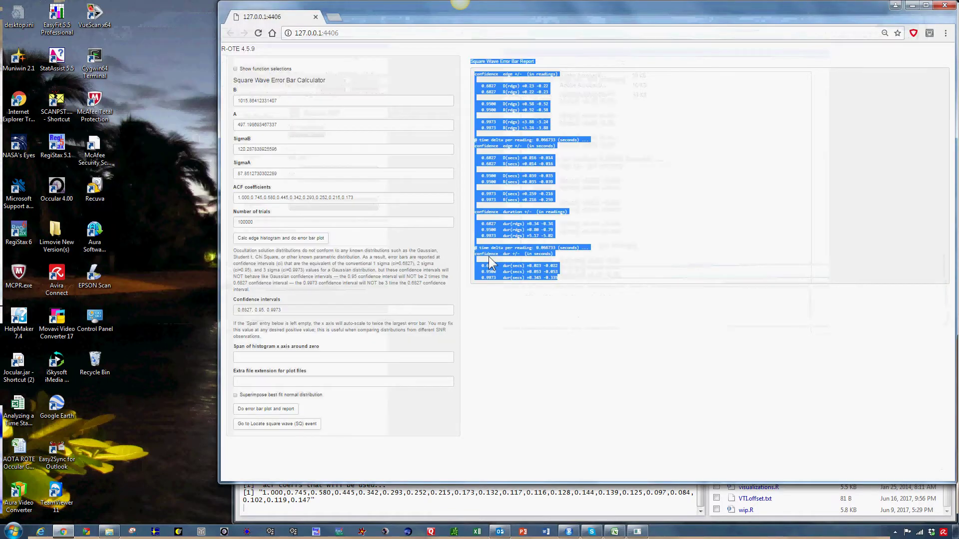
Preview the saved errbar.summary.report PDF in its Windows Explorer folder, then return to the error bar calculator and clear the text selection
left_click(111, 532)
left_click(168, 505)
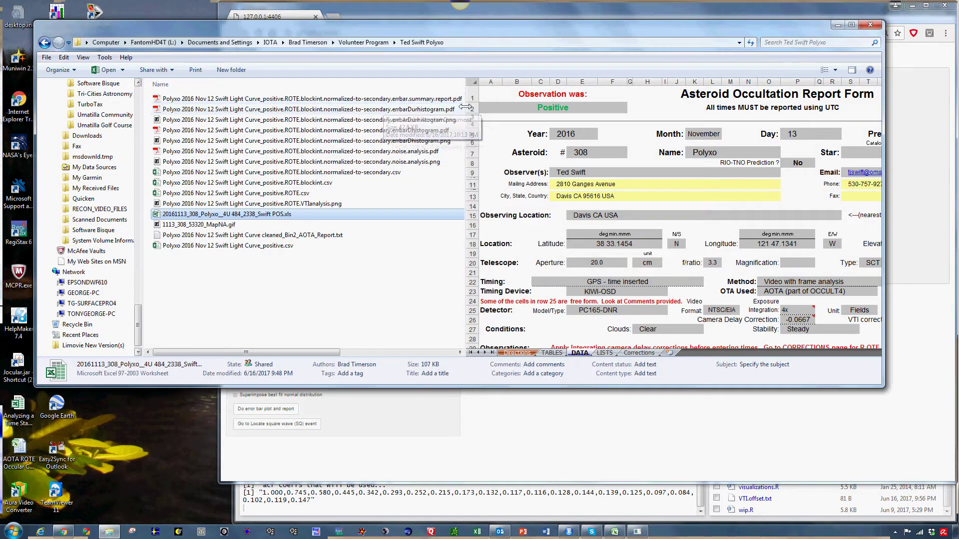
left_click(381, 99)
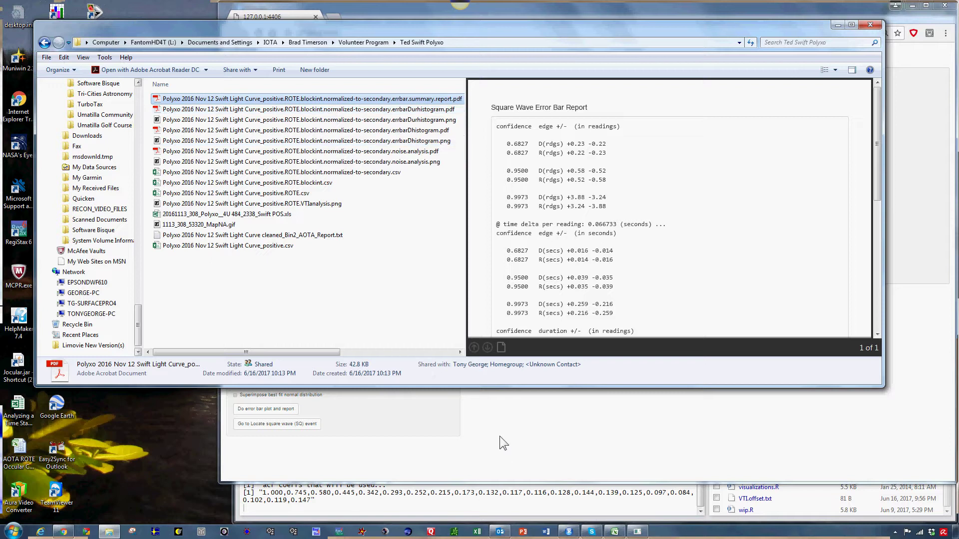
left_click(837, 26)
left_click(486, 347)
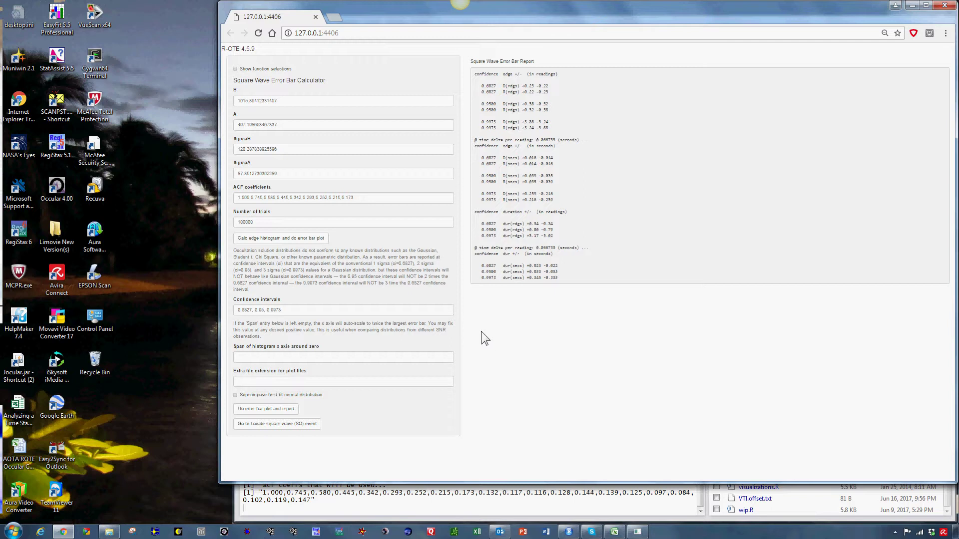
Go through the square wave event page to the report writer, write the report and associated plot files, and close the resulting model plot
left_click(283, 426)
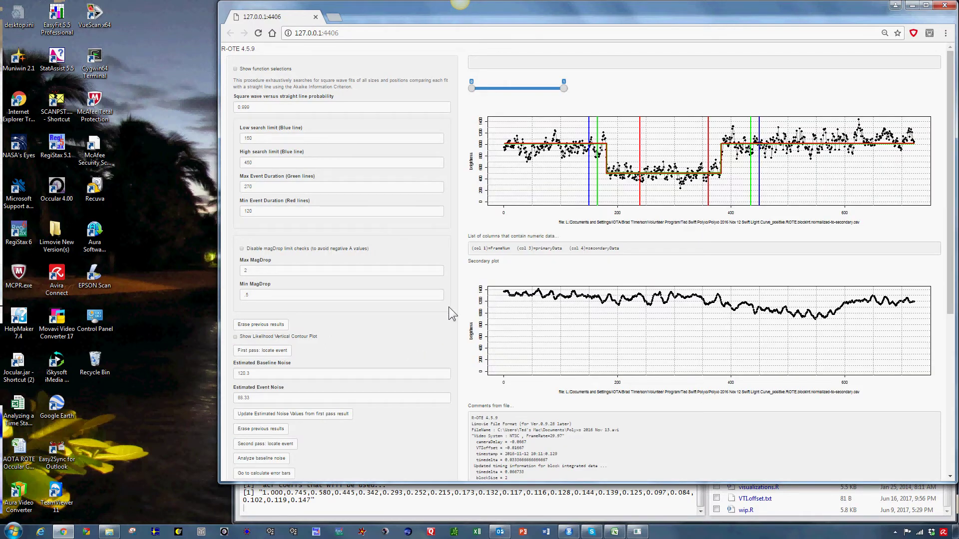
scroll(448, 307, "down", 2)
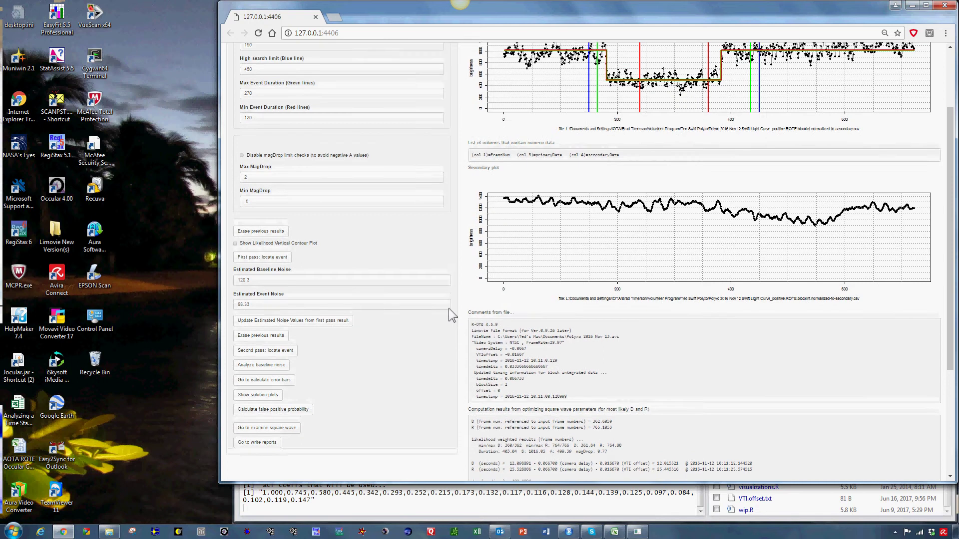
scroll(449, 310, "up", 2)
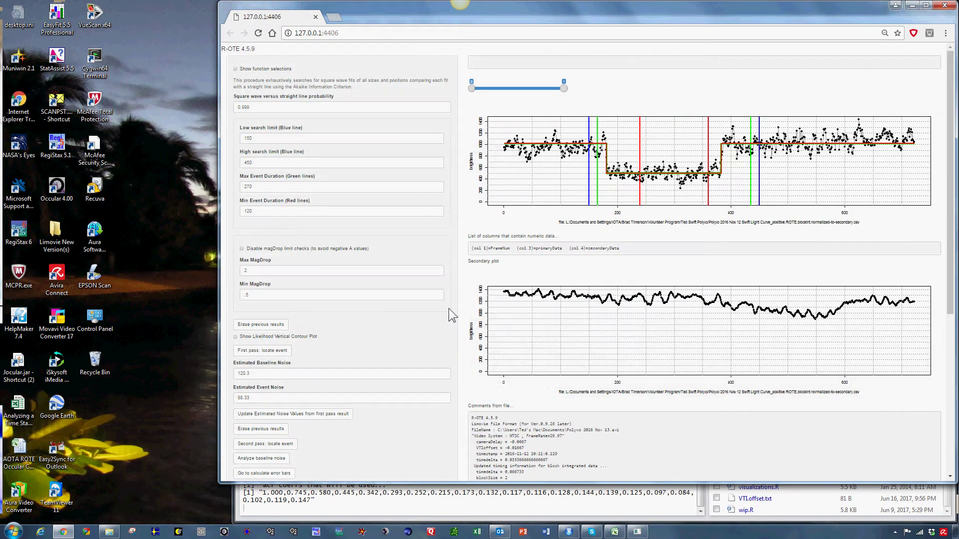
scroll(448, 308, "down", 1)
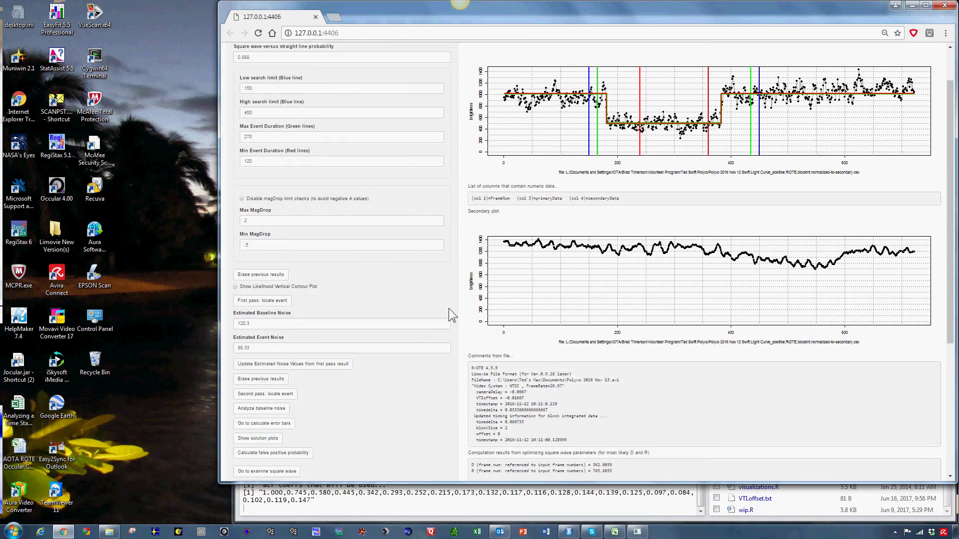
scroll(449, 308, "down", 3)
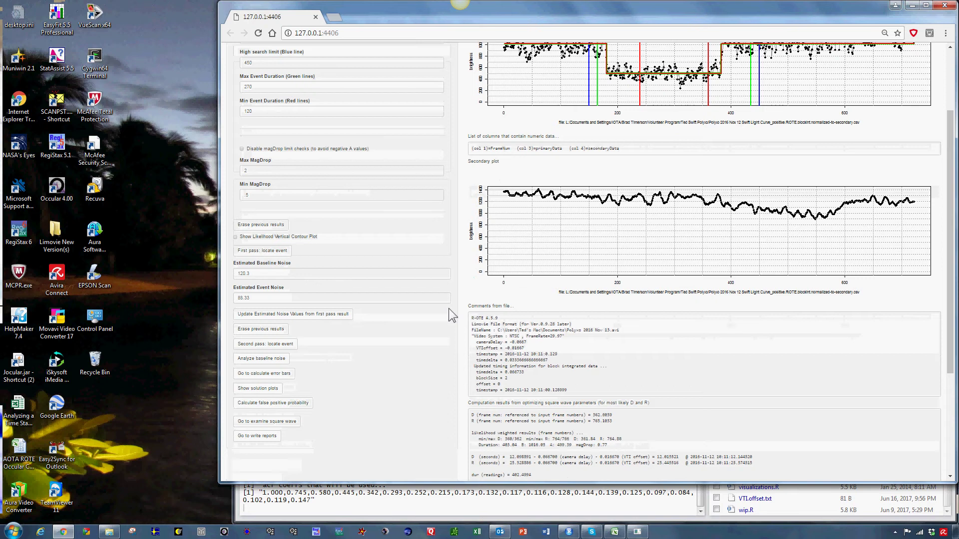
scroll(449, 308, "down", 1)
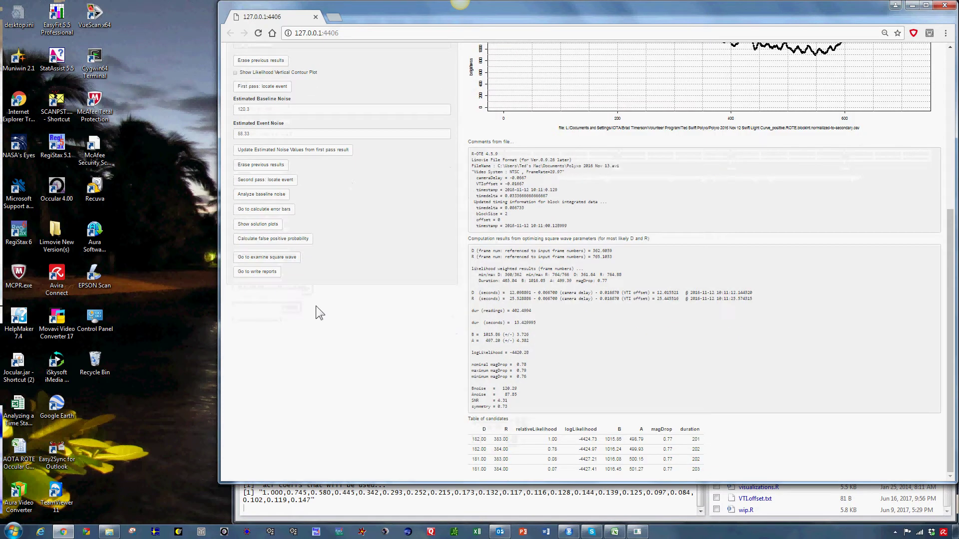
left_click(265, 273)
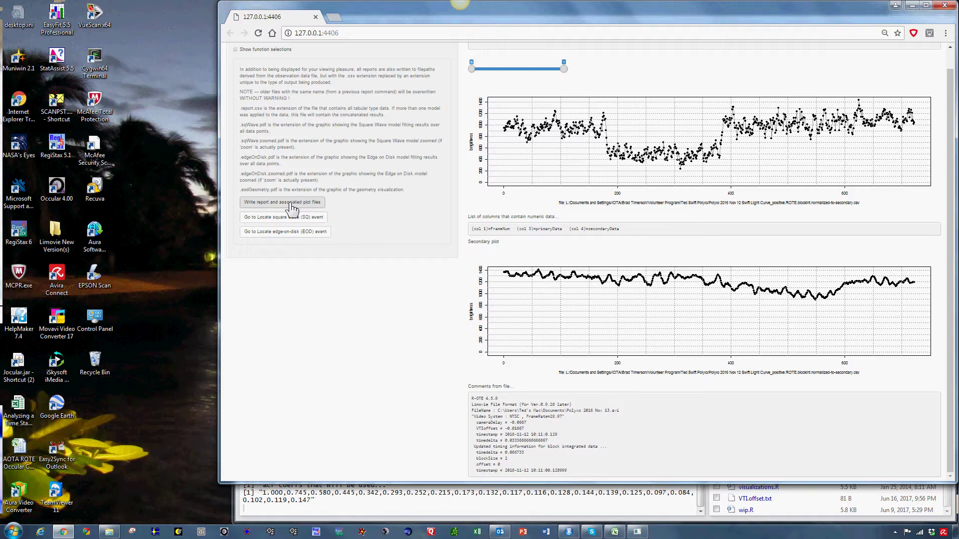
left_click(292, 203)
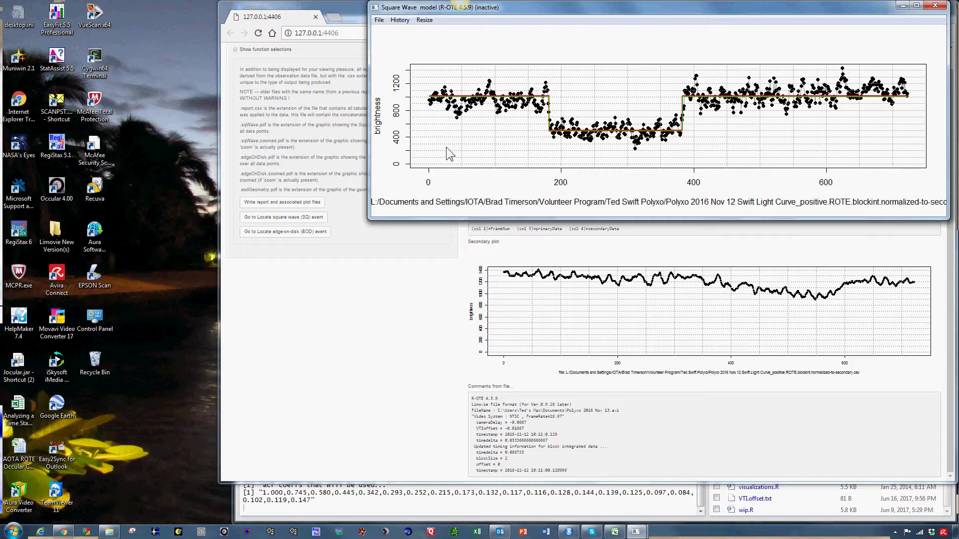
left_click(936, 11)
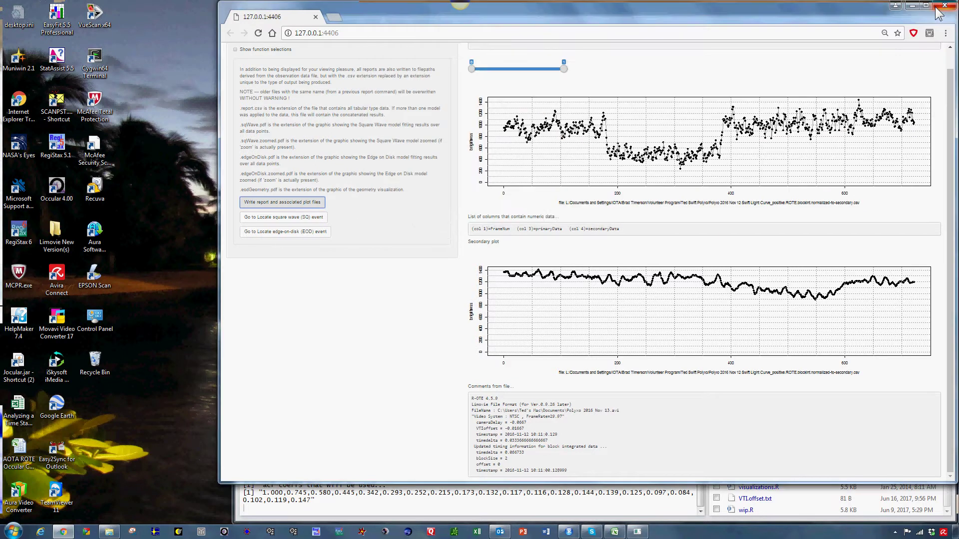
Return to the square wave event page and look over its search settings, light curve plots and computation results
left_click(285, 218)
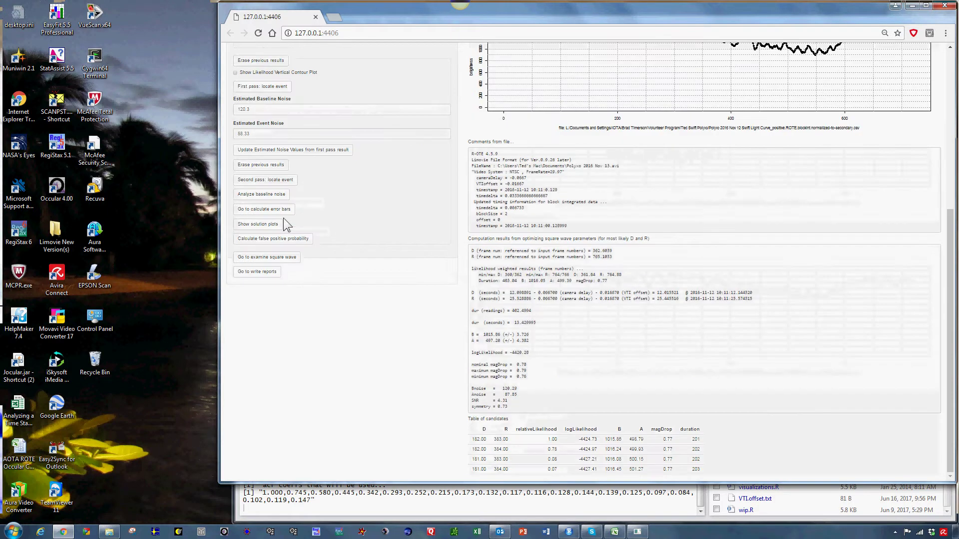
scroll(421, 341, "up", 5)
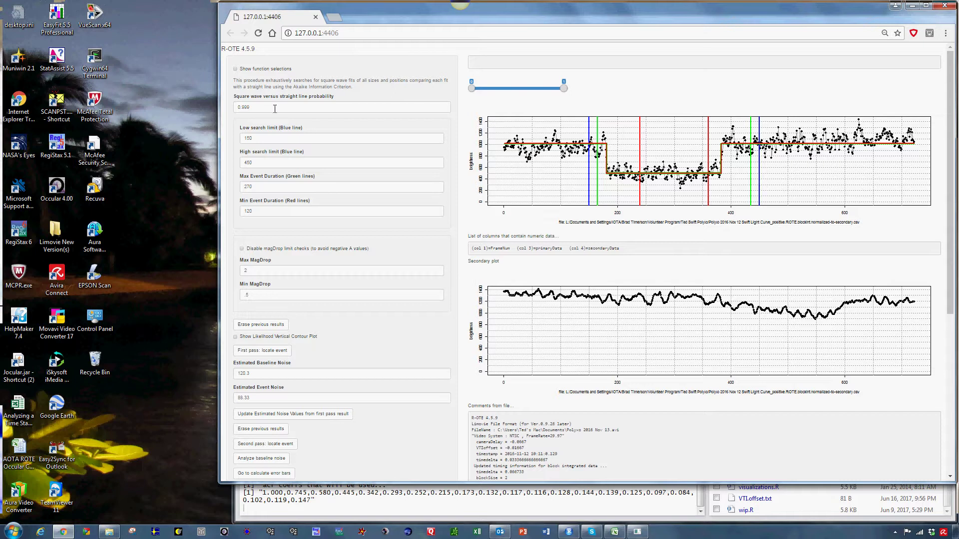
scroll(325, 353, "down", 2)
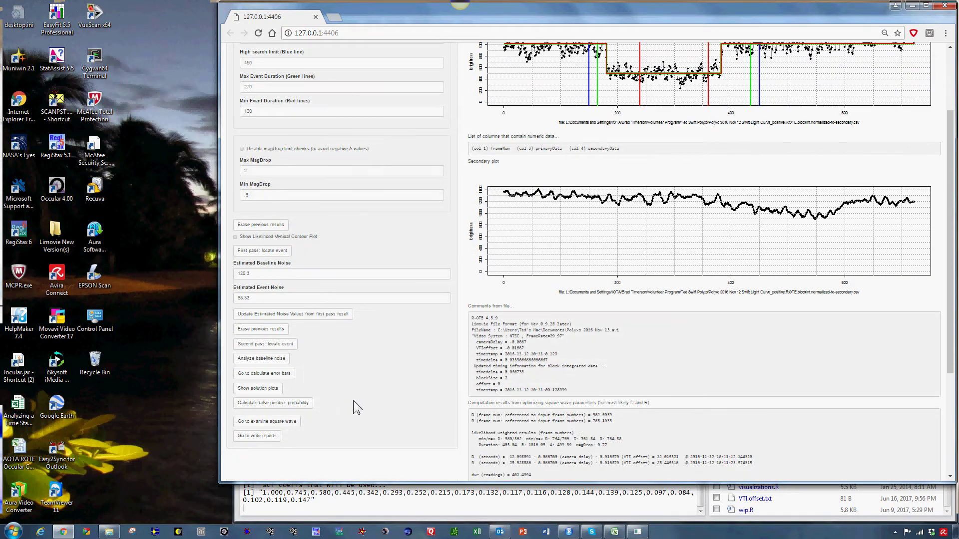
scroll(363, 392, "up", 2)
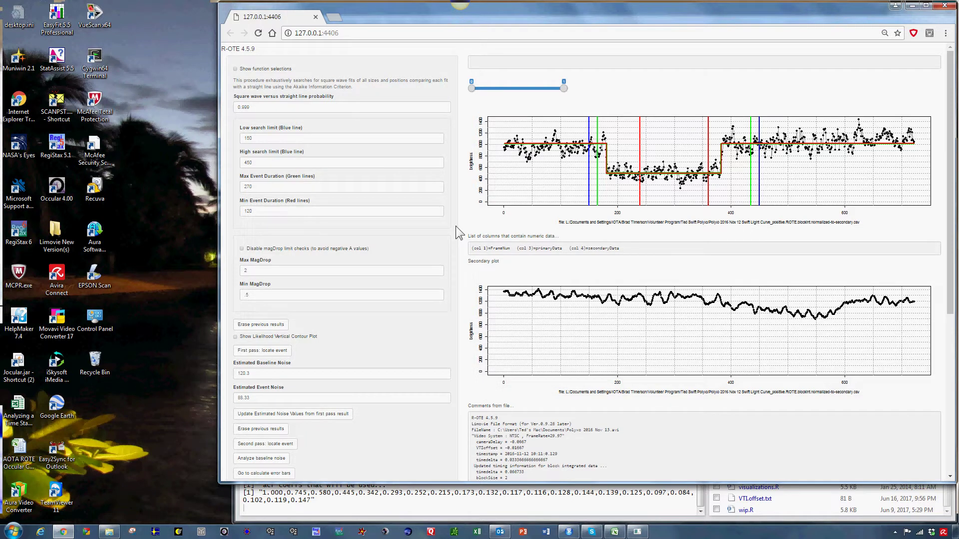
Open the print preview of the square wave event page and check both pages of the PDF output
key("ctrl+p")
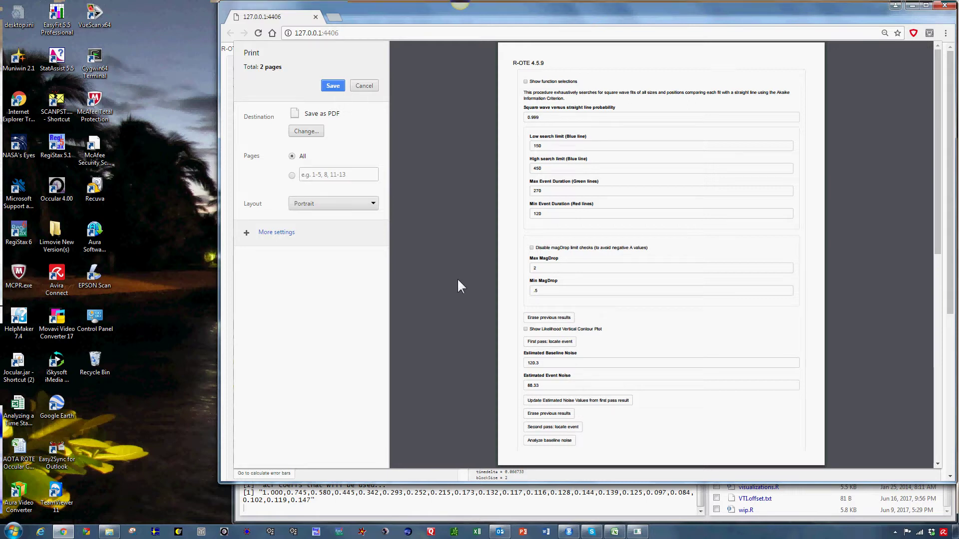
left_click(938, 442)
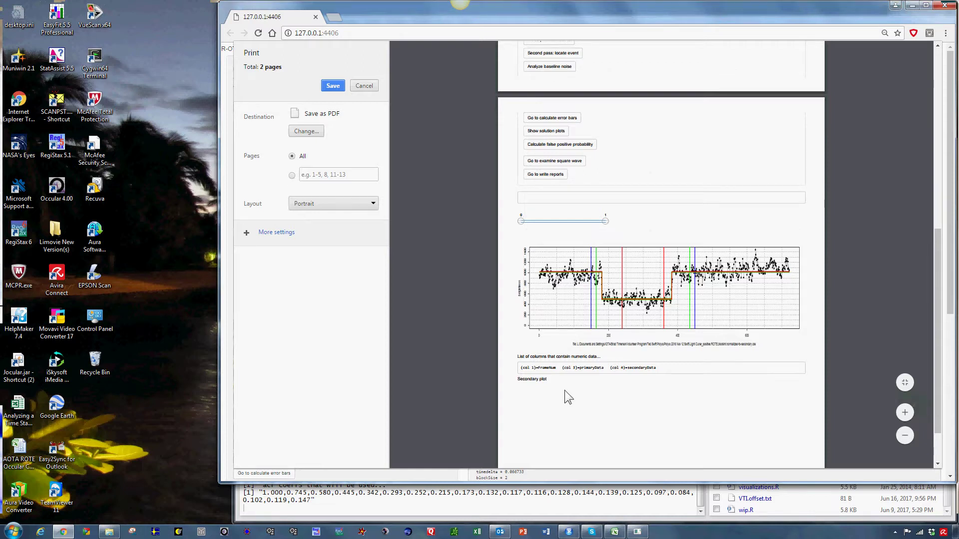
scroll(628, 348, "up", 2)
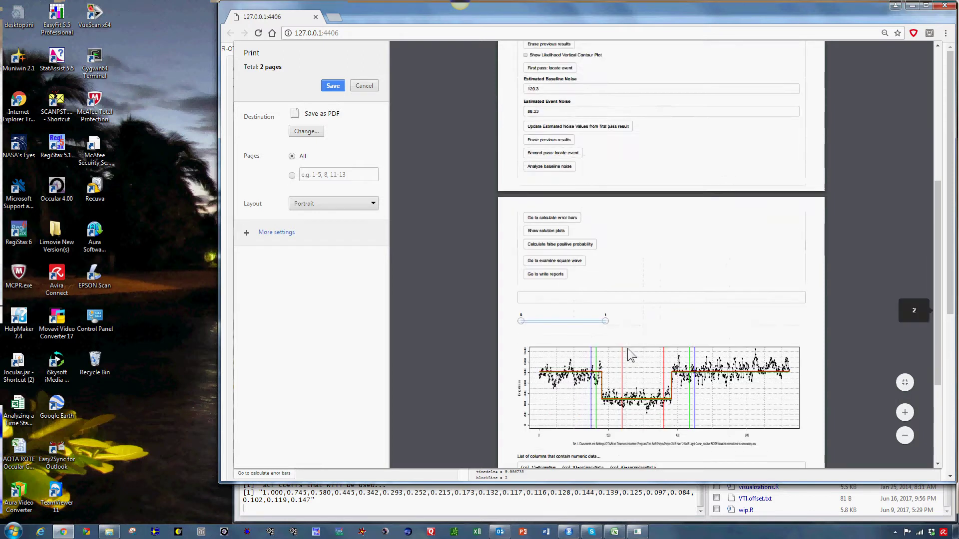
scroll(628, 349, "down", 3)
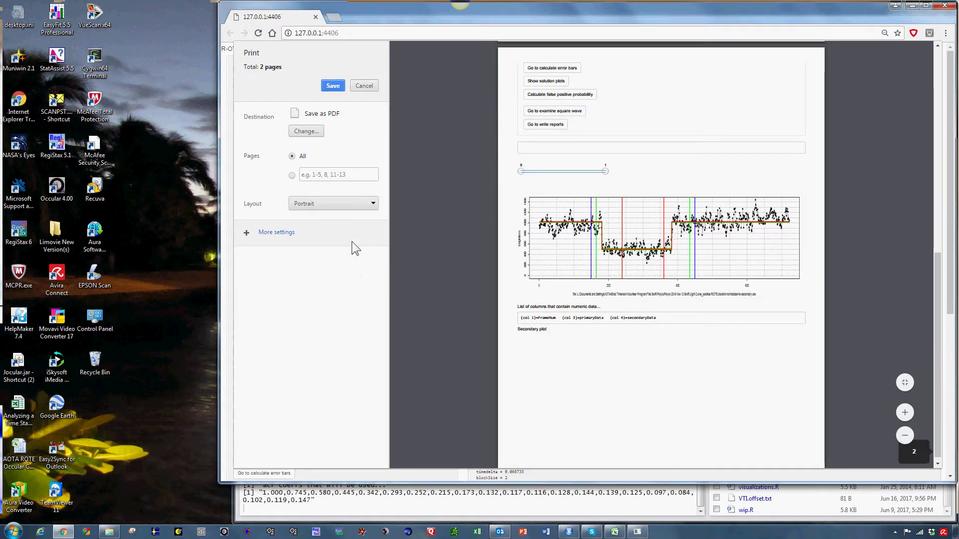
scroll(595, 239, "up", 6)
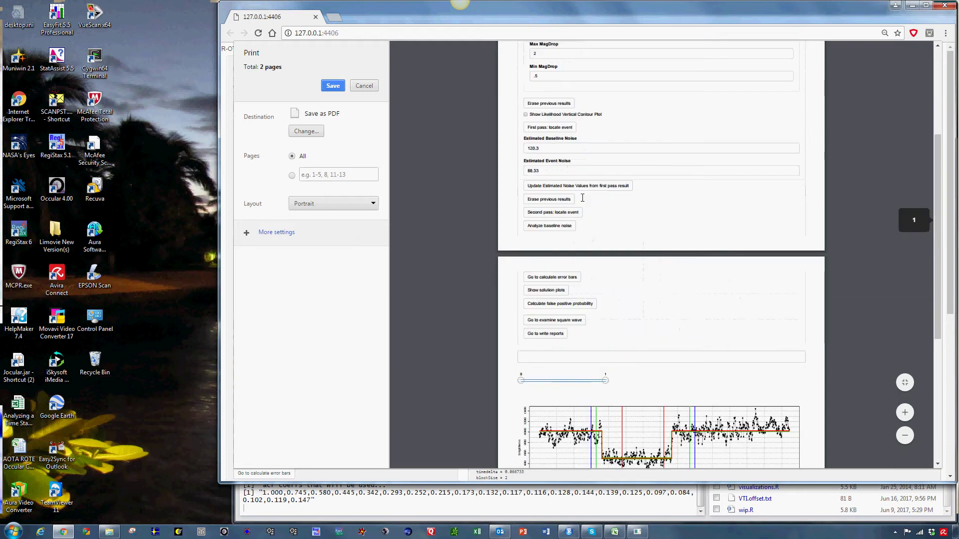
scroll(558, 165, "up", 2)
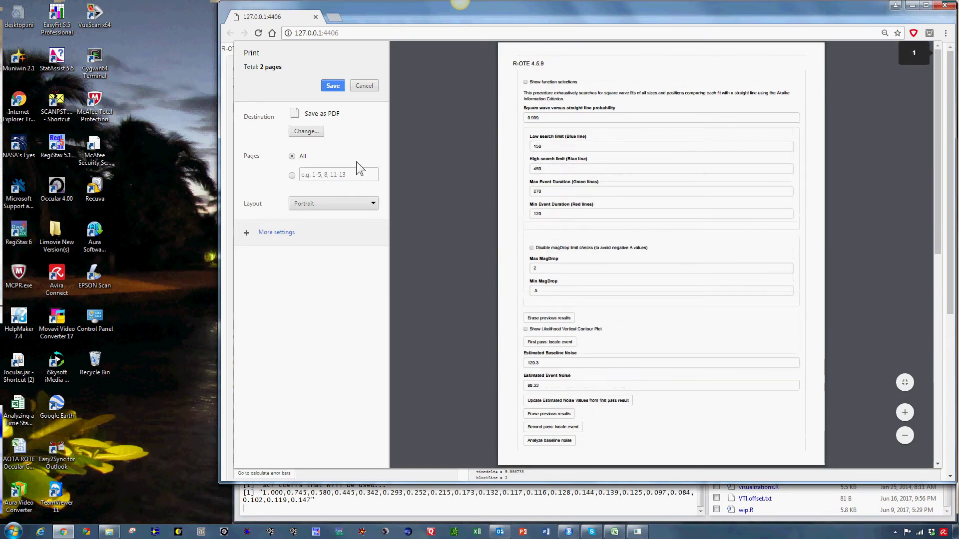
Save the printout as a PDF, reusing the existing sqWave file's name but ending it in "sqWave.Part1.summary.report"
left_click(332, 85)
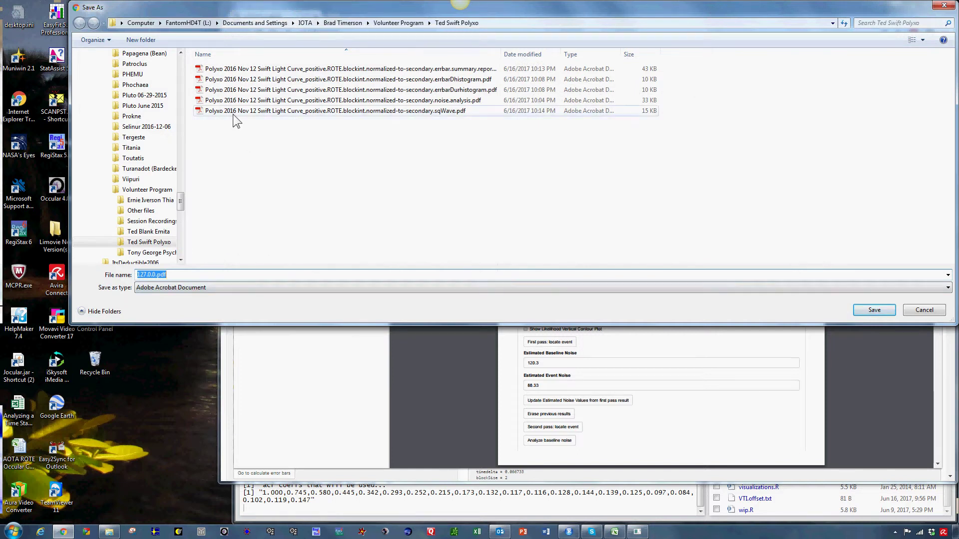
left_click(385, 109)
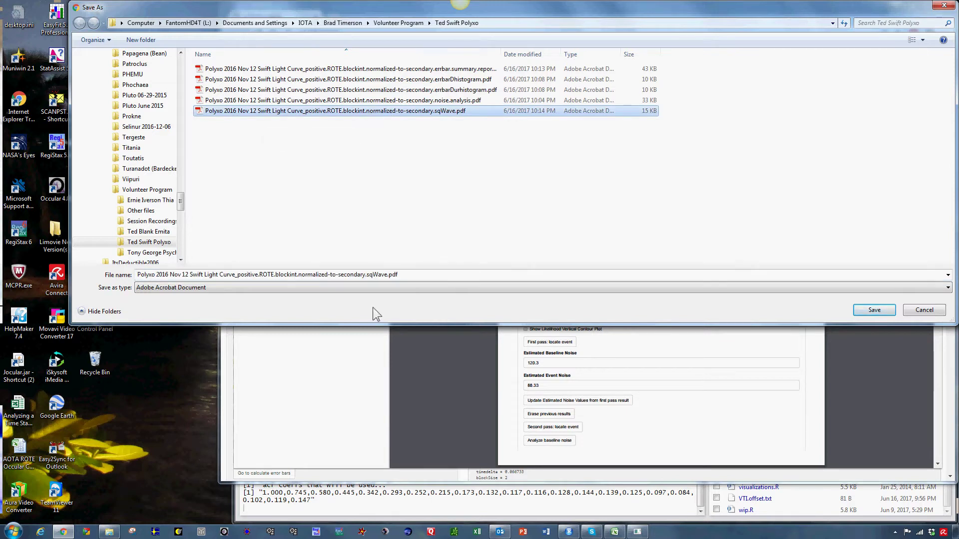
left_click(389, 275)
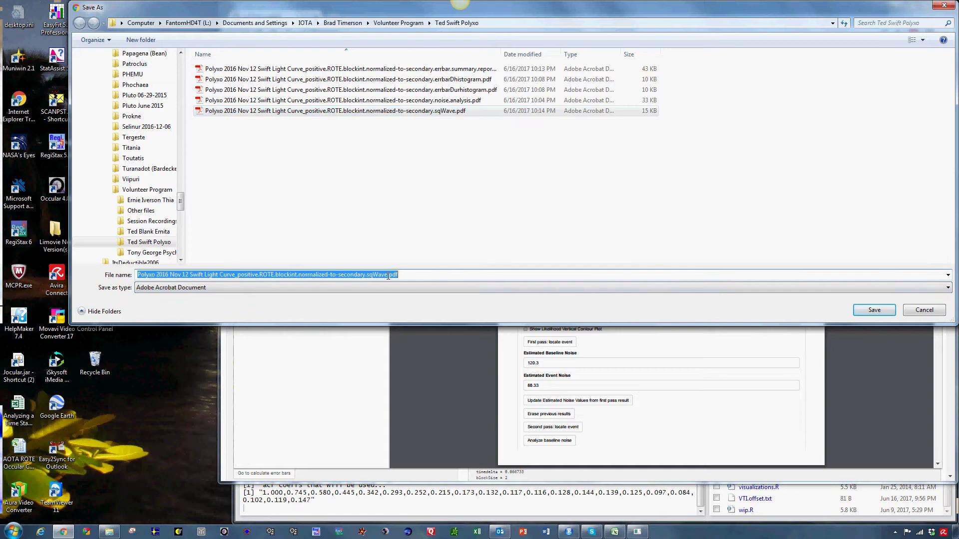
left_click_drag(389, 276, 442, 276)
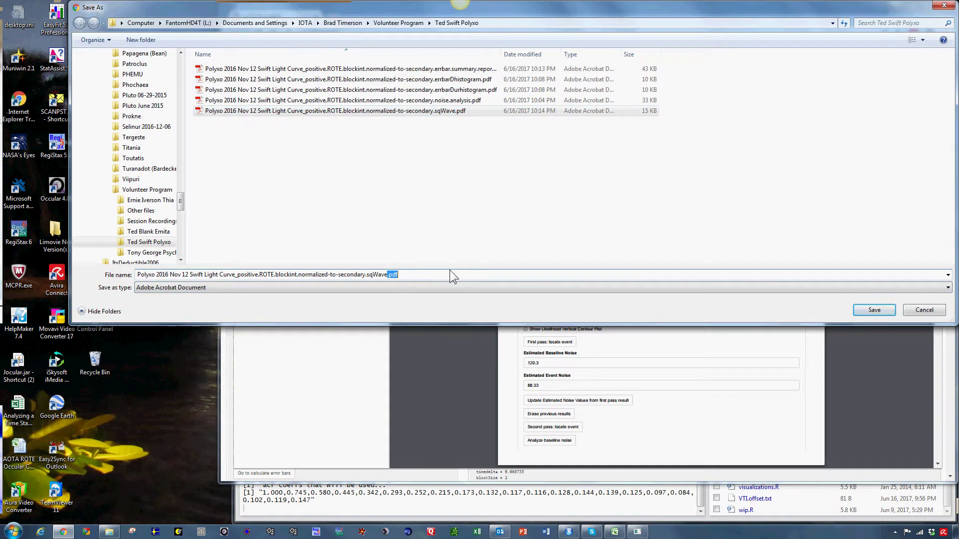
key("BackSpace")
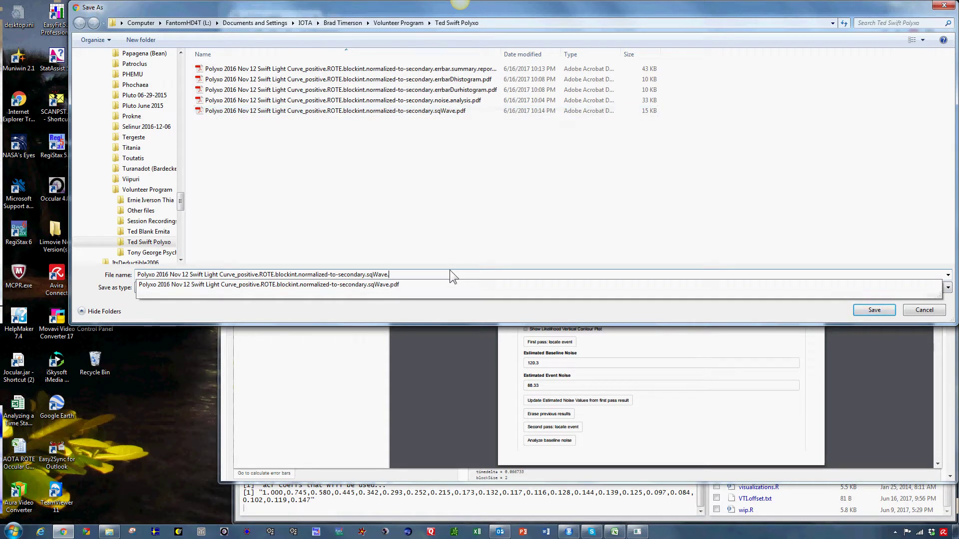
type("Part1")
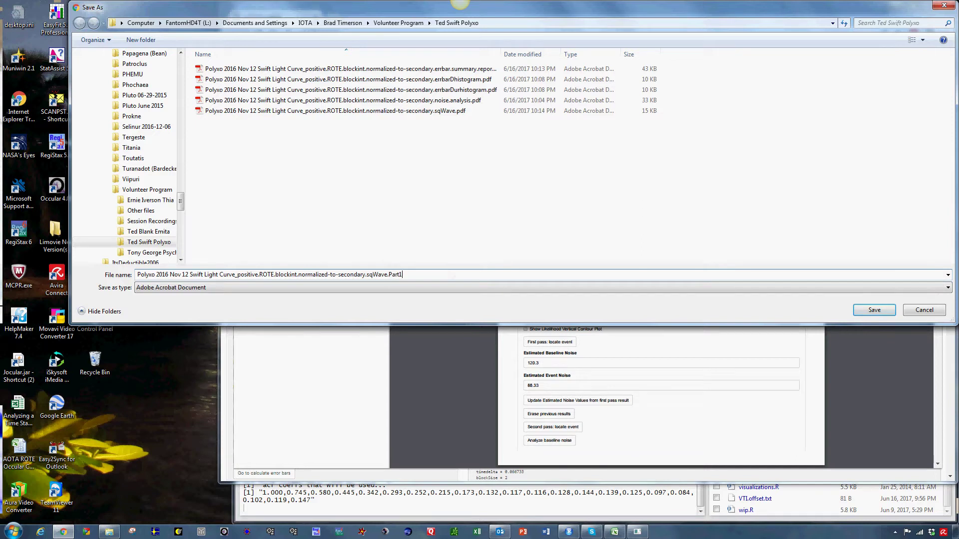
type(".summary.report")
left_click(870, 313)
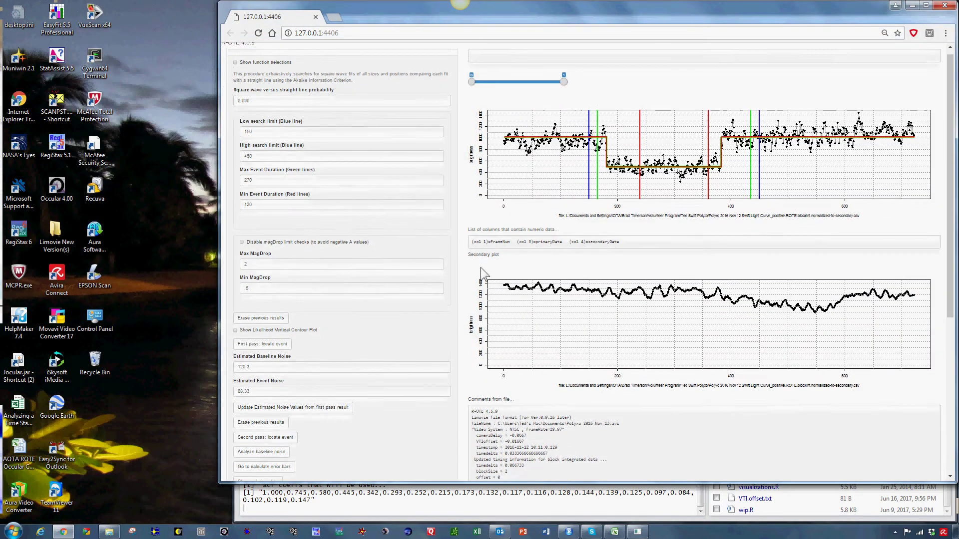
Select the square wave page's text from "Comments from file" through the table of candidates and set up its printout in Landscape layout
scroll(481, 268, "down", 3)
scroll(472, 235, "down", 1)
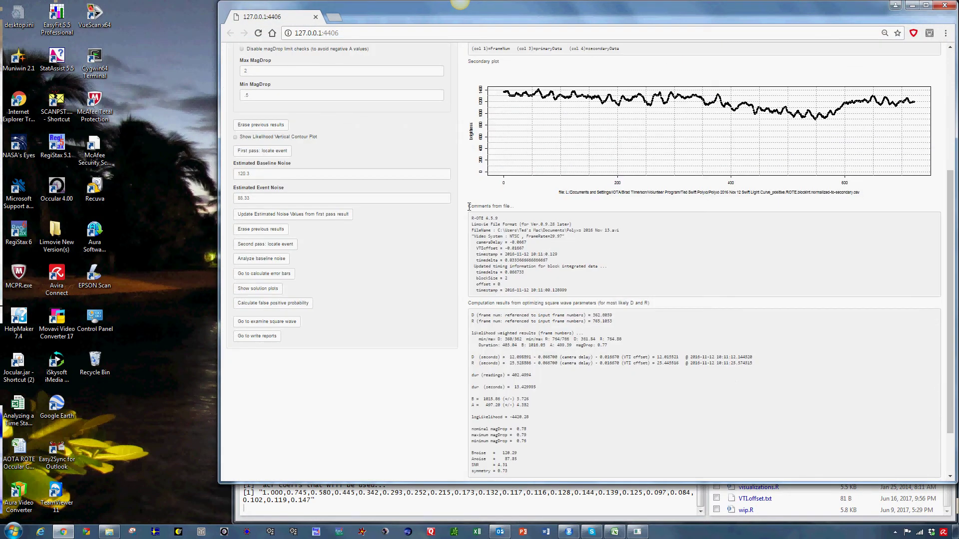
left_click_drag(468, 207, 640, 496)
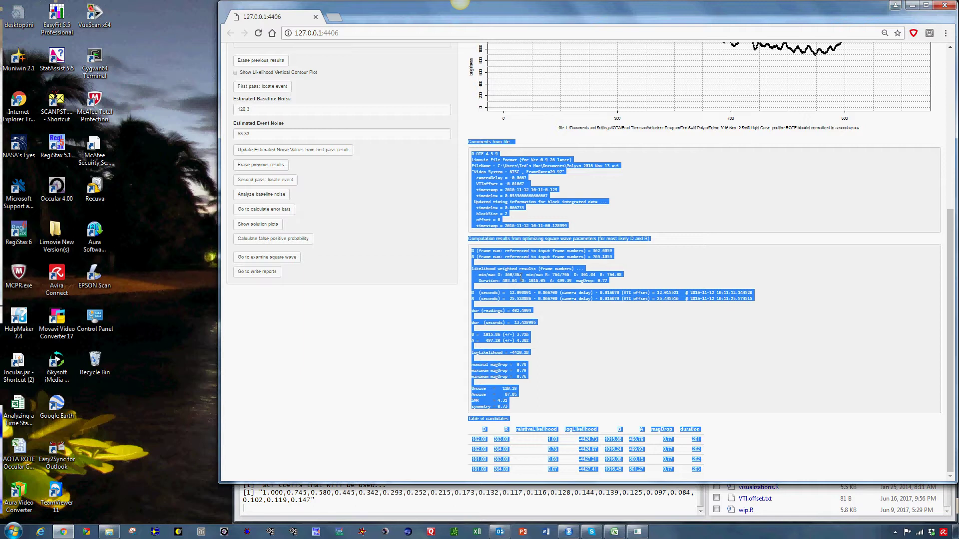
right_click(520, 277)
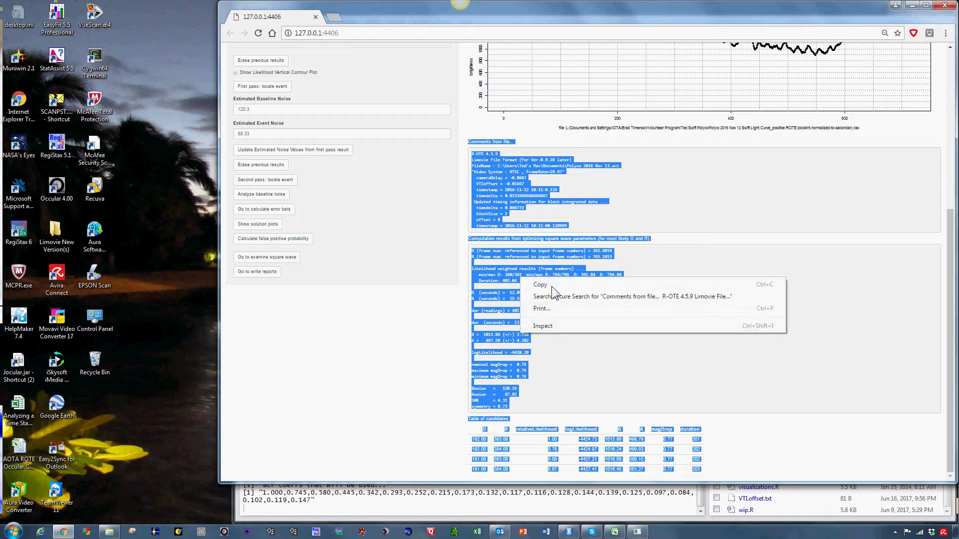
left_click(541, 310)
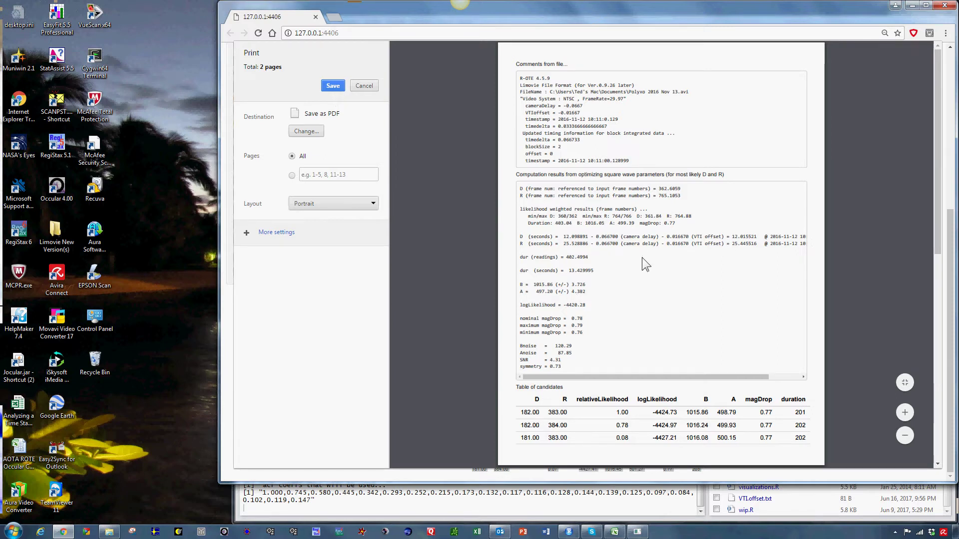
left_click(374, 204)
left_click(349, 223)
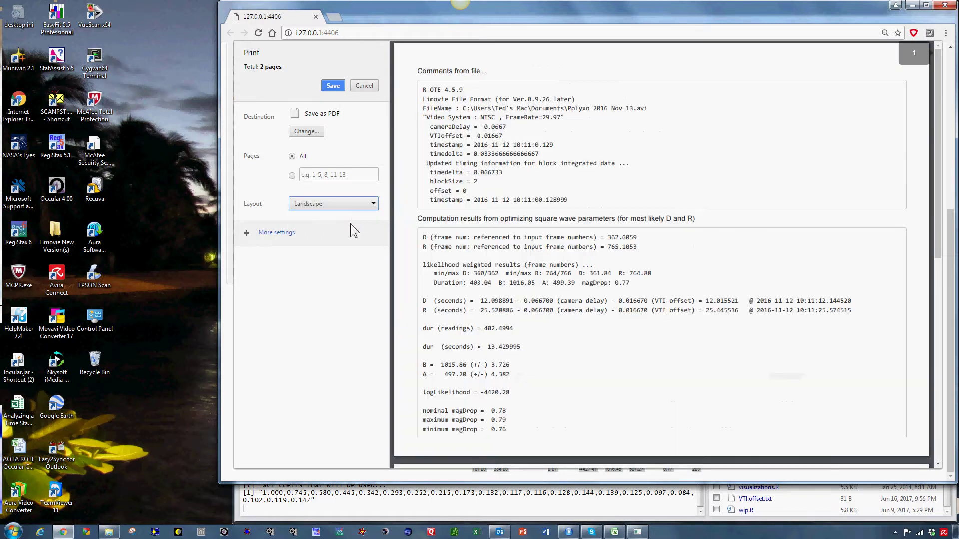
Check both pages of the print preview, covering the file comments, computation results, noise values and table of candidates
scroll(463, 268, "down", 2)
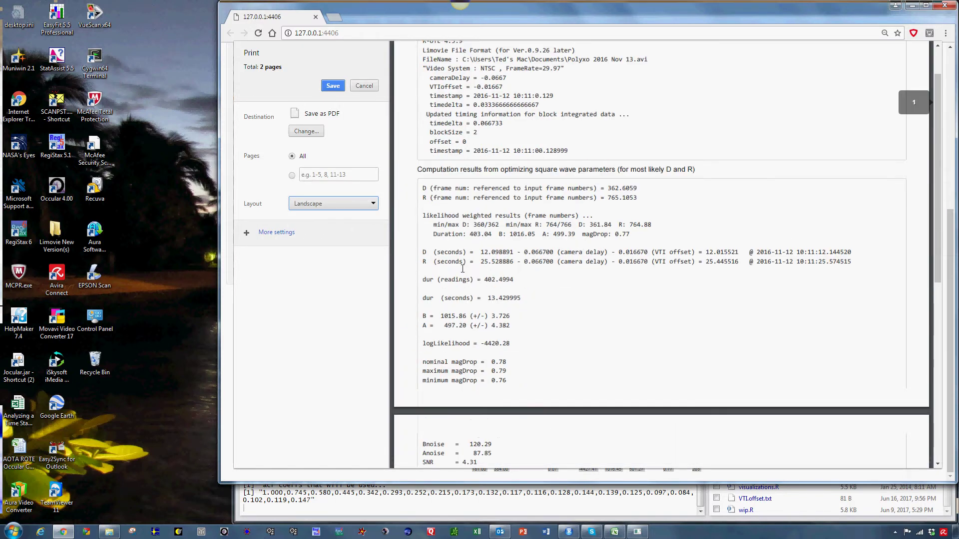
scroll(463, 268, "down", 1)
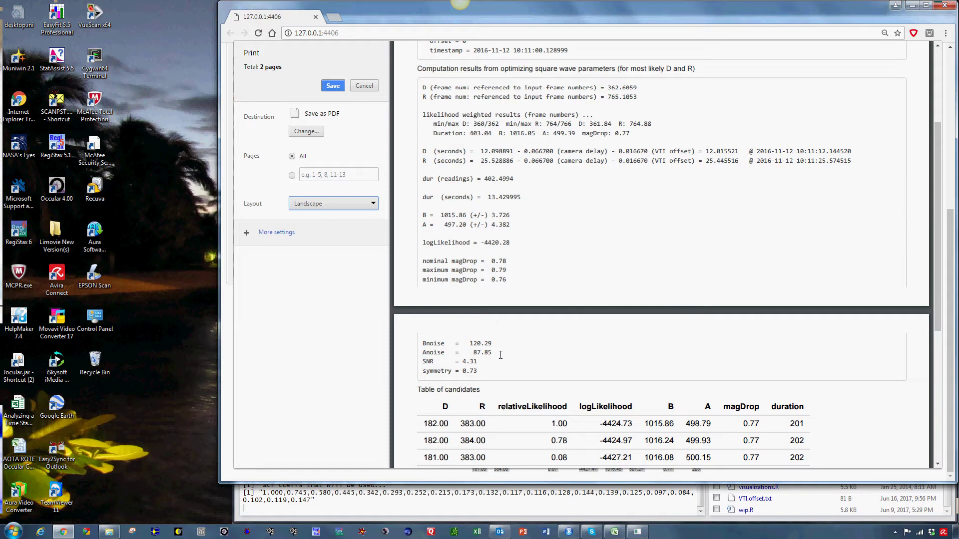
scroll(528, 301, "up", 3)
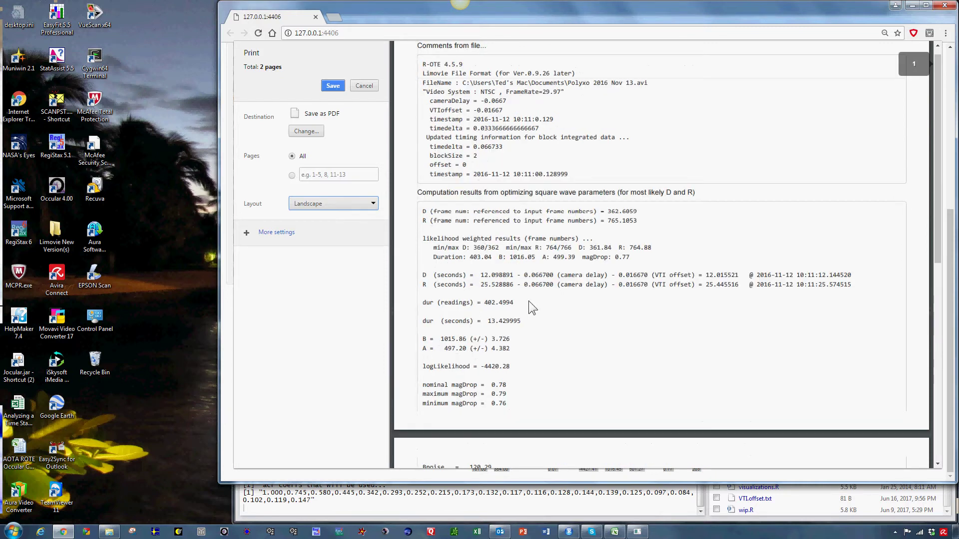
scroll(528, 301, "down", 3)
scroll(530, 302, "down", 5)
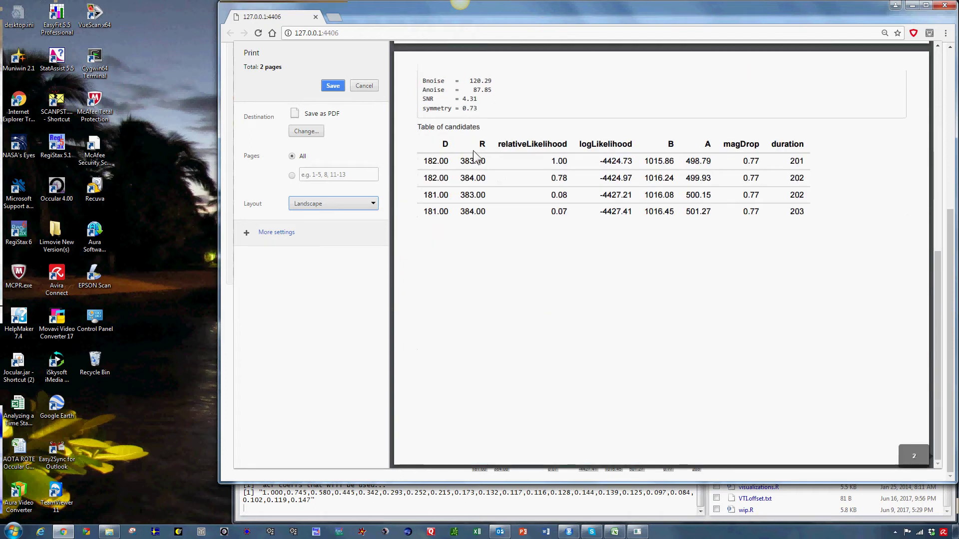
scroll(571, 313, "up", 8)
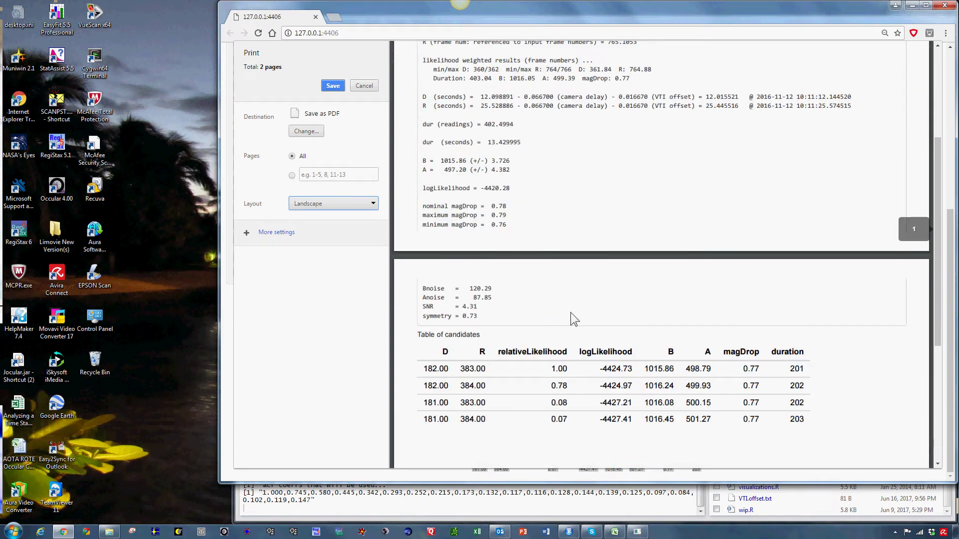
scroll(571, 313, "up", 1)
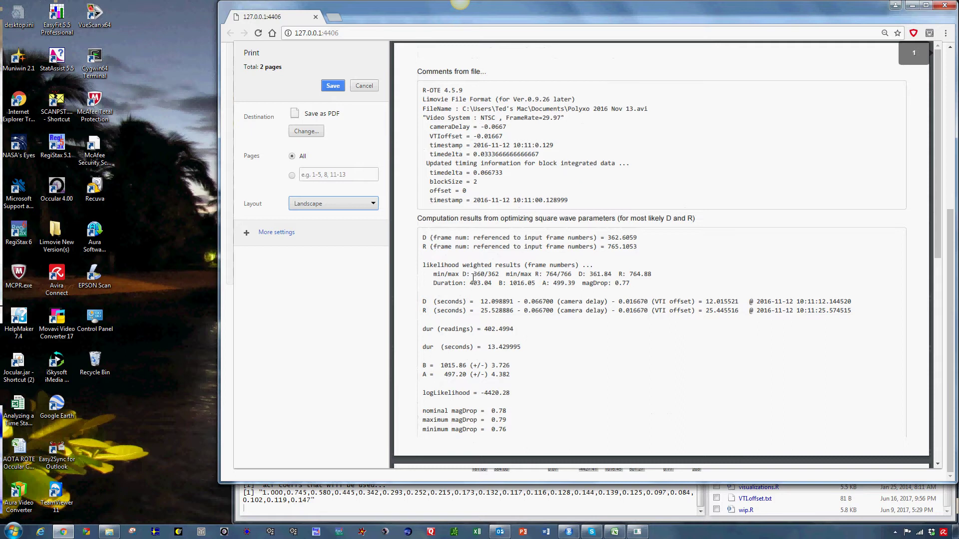
Save the printout as a PDF, reusing the existing Part1 summary report's name but changing the ending to "sqWave.Part2.summary.report.pdf"
left_click(334, 90)
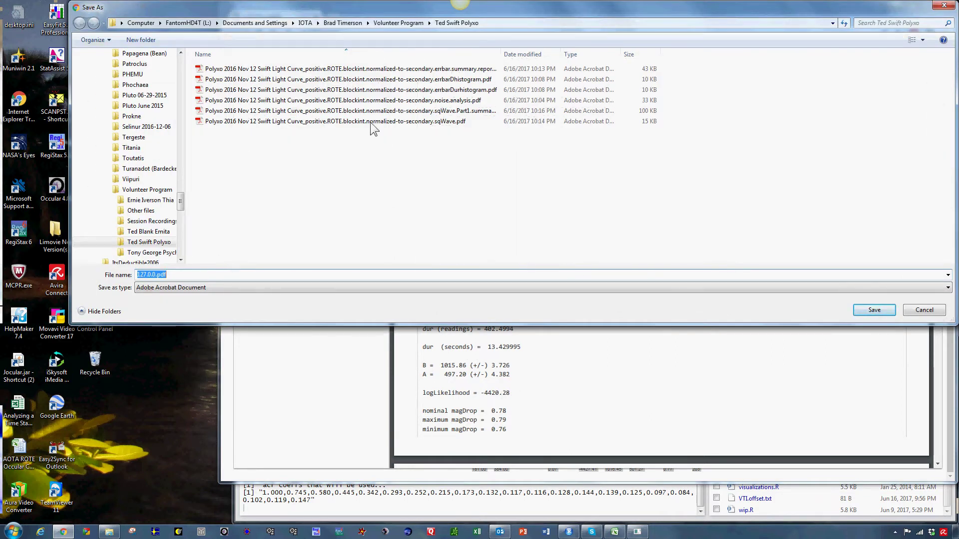
left_click(383, 112)
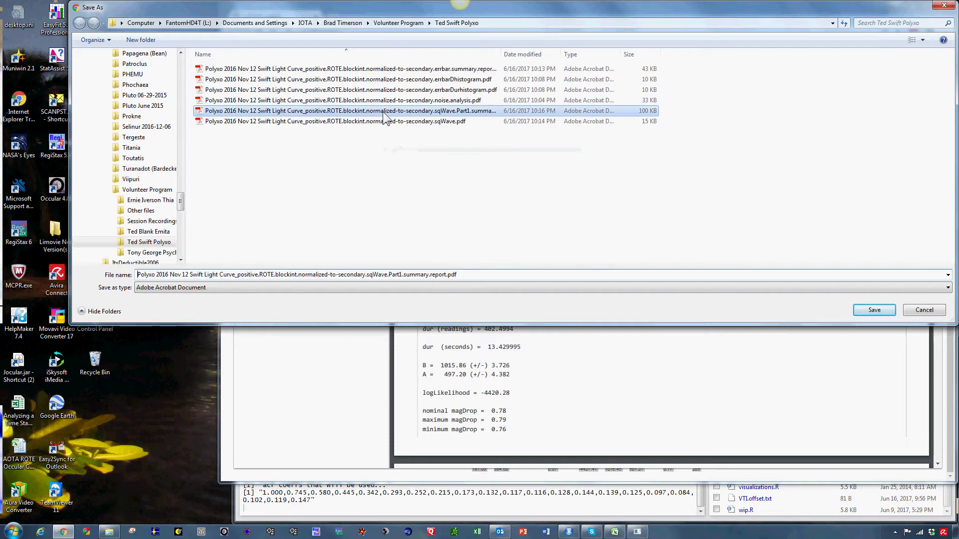
left_click(400, 274)
left_click(400, 274)
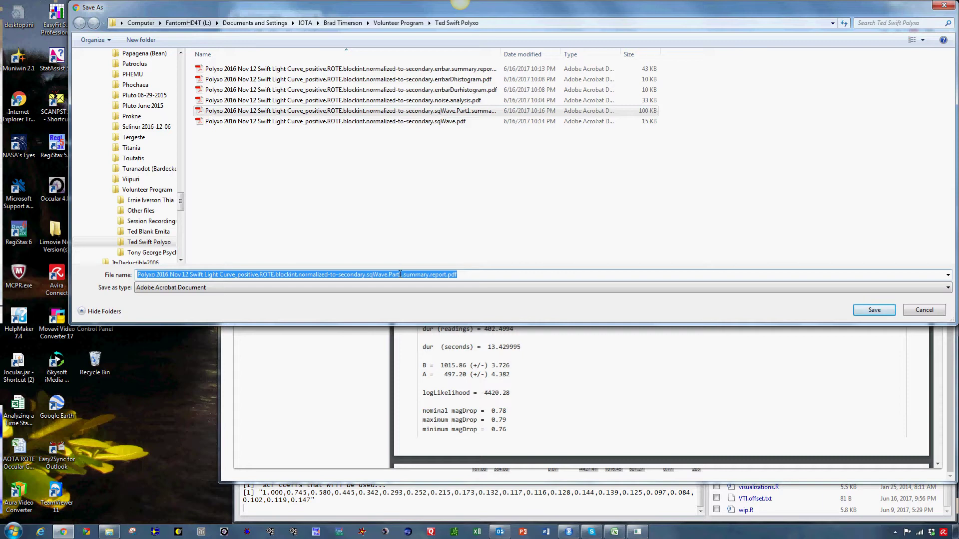
left_click(400, 275)
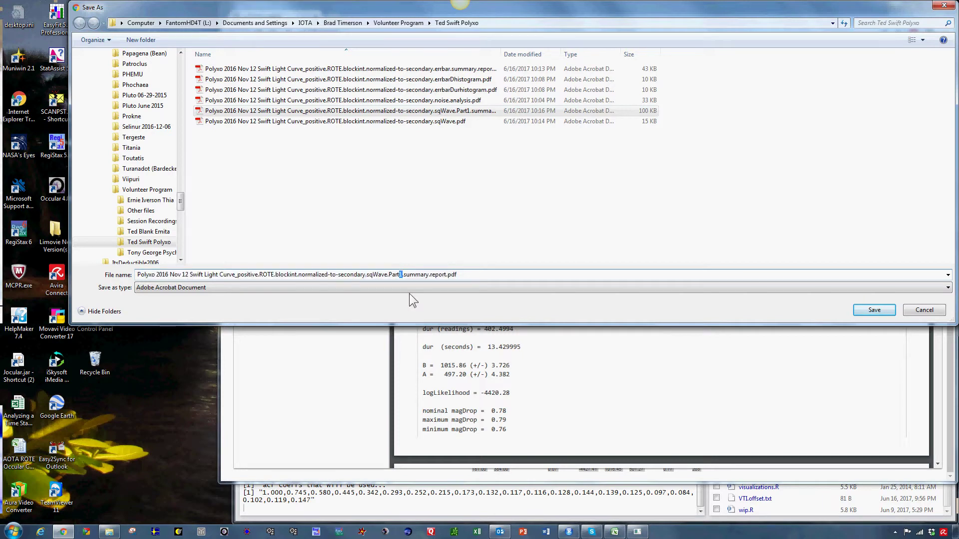
type("2")
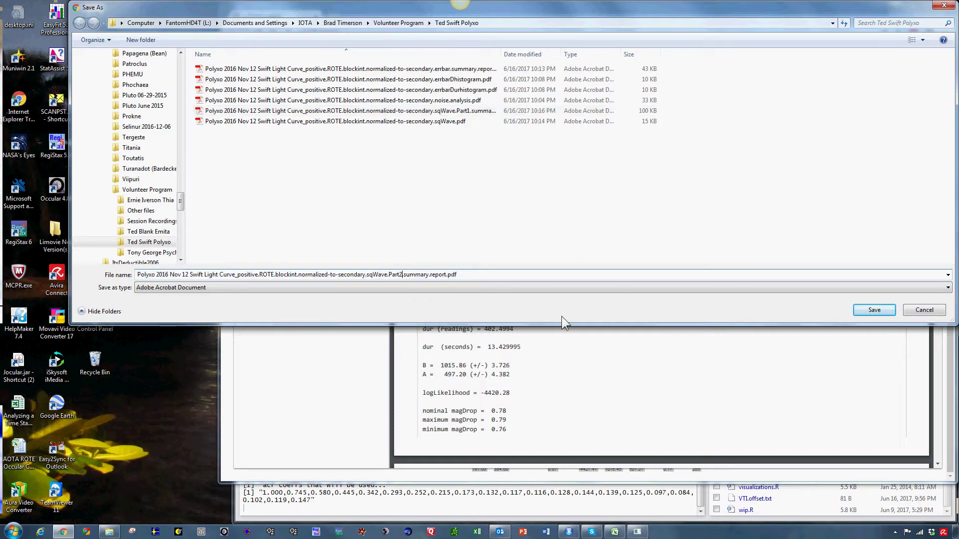
left_click(882, 310)
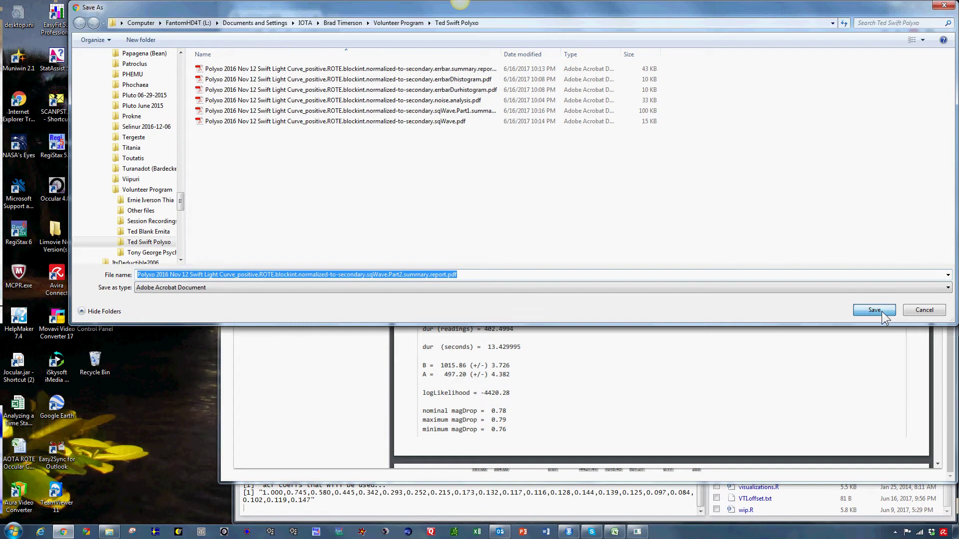
Clear the text selection and review the file comments, square wave computation results and table of candidates on the page
left_click(655, 328)
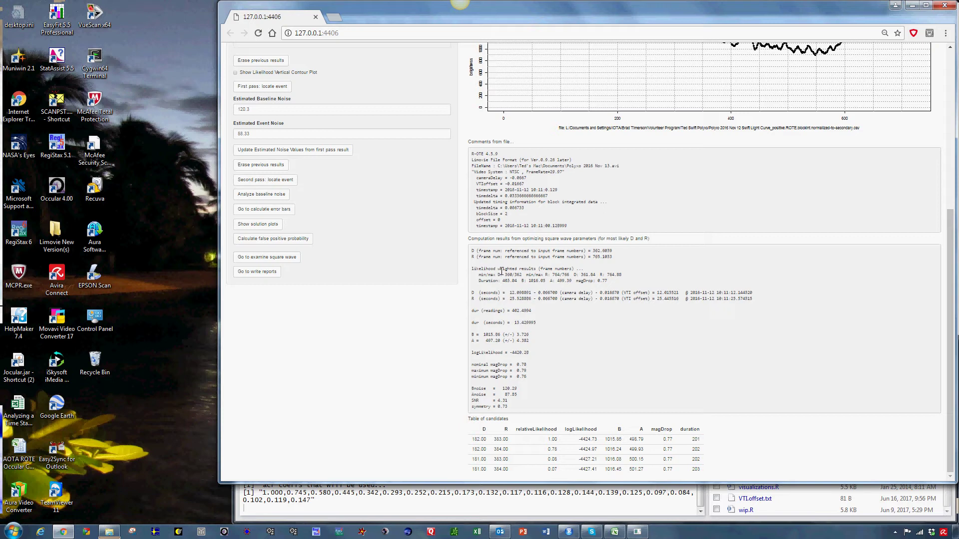
scroll(501, 273, "up", 1)
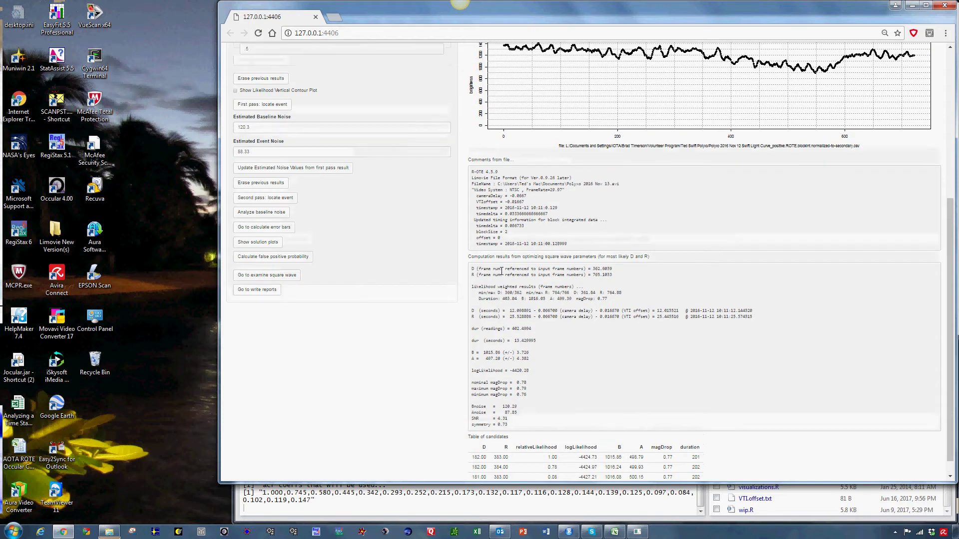
scroll(498, 274, "down", 1)
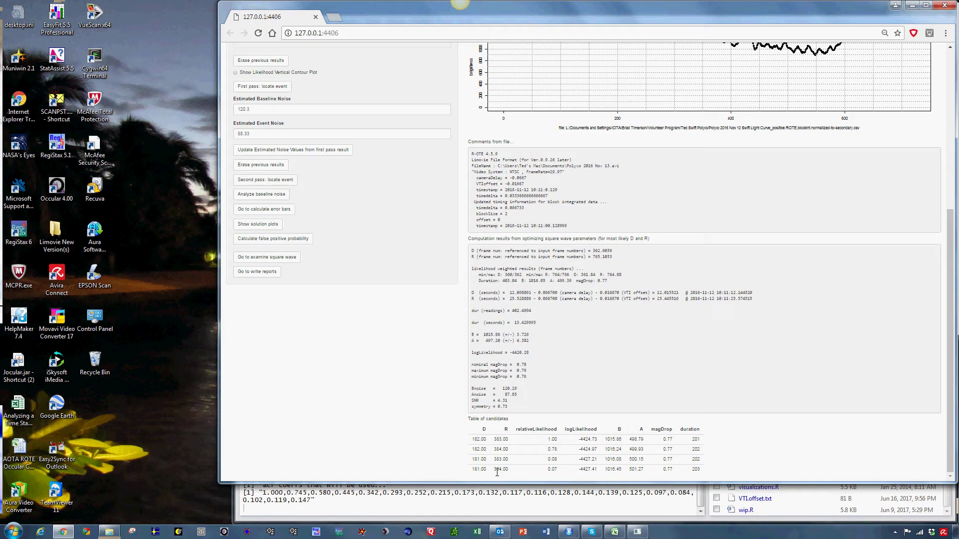
scroll(545, 384, "up", 3)
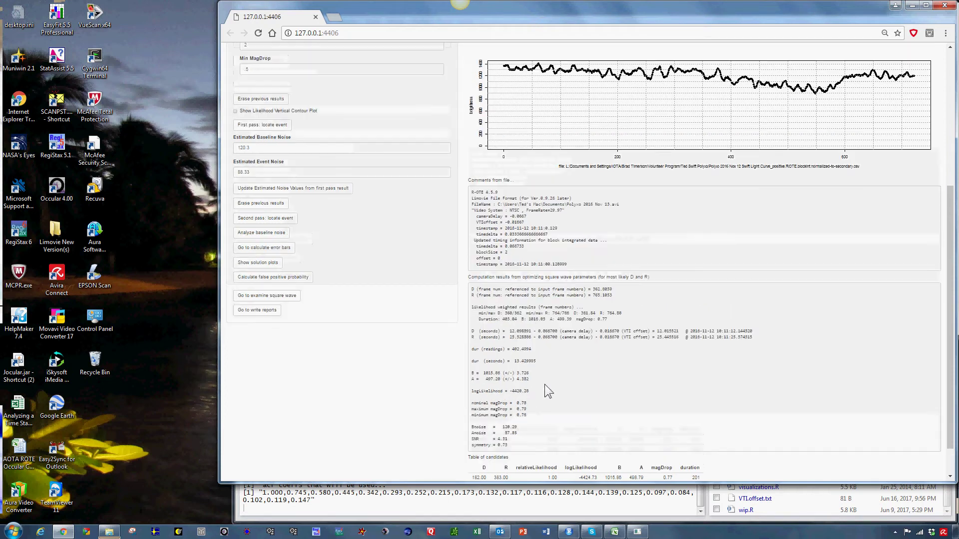
scroll(545, 384, "down", 3)
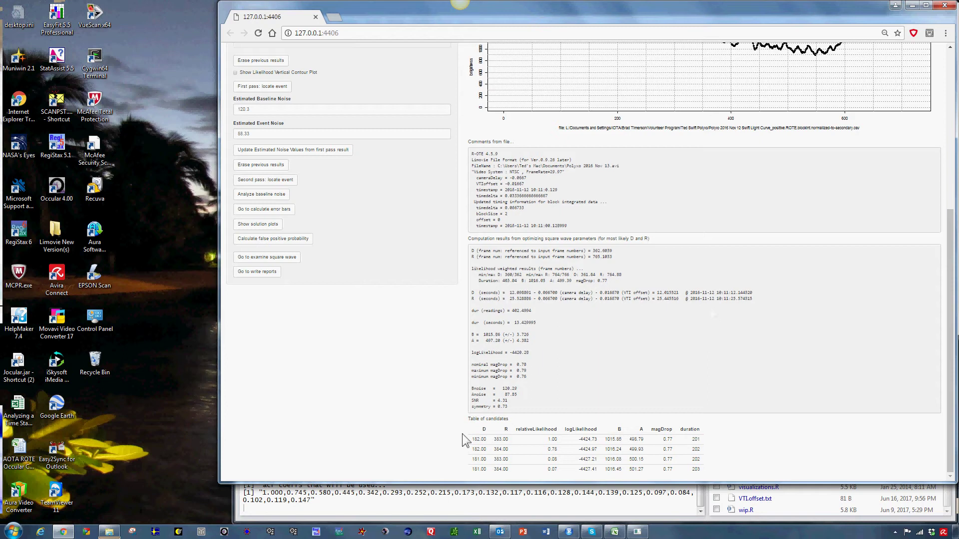
Bring up the already open Polyxo report workbook from the project folder, declining to reopen it, and show its DATA sheet
left_click(110, 536)
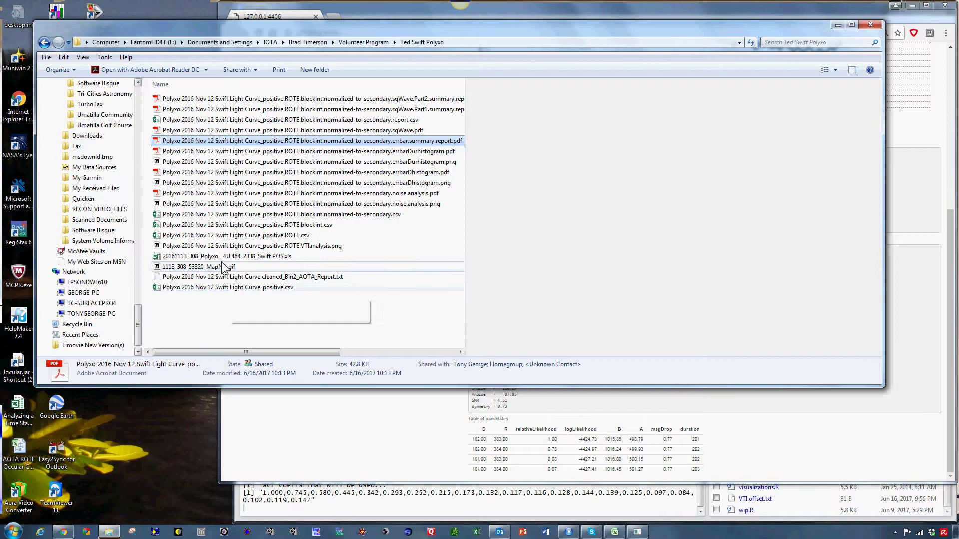
double_click(239, 257)
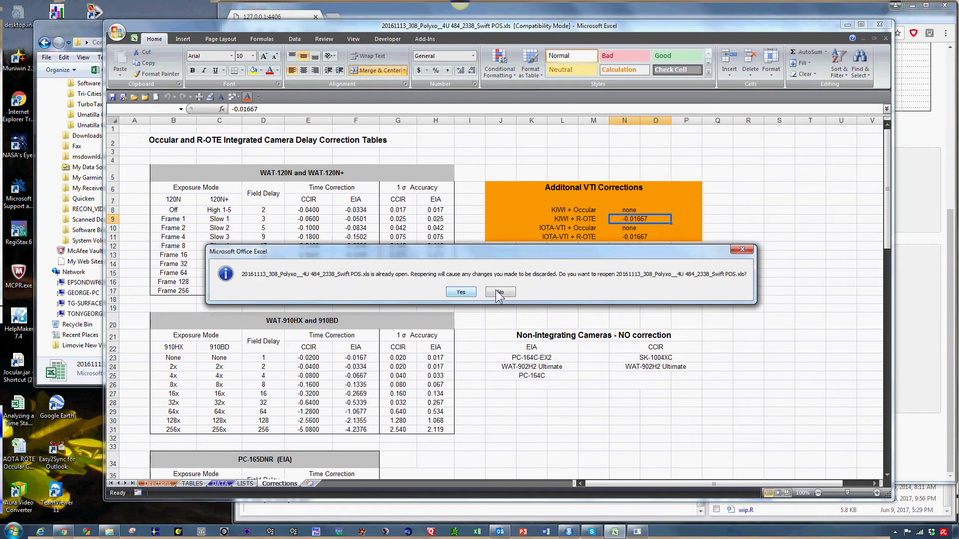
left_click(499, 293)
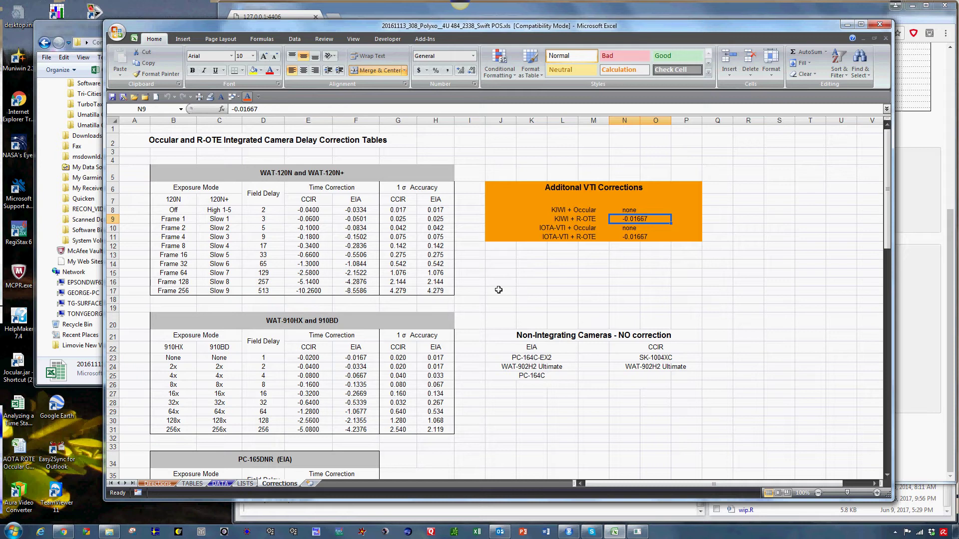
left_click(220, 484)
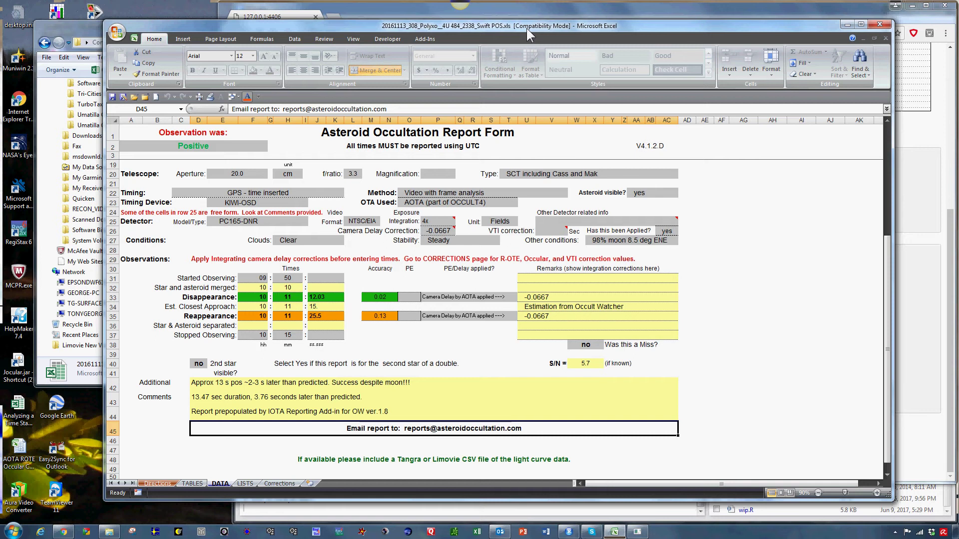
Move the workbook window lower, minimize the folder window, and switch to R-OTE's square wave error bar report page
left_click_drag(527, 32, 544, 228)
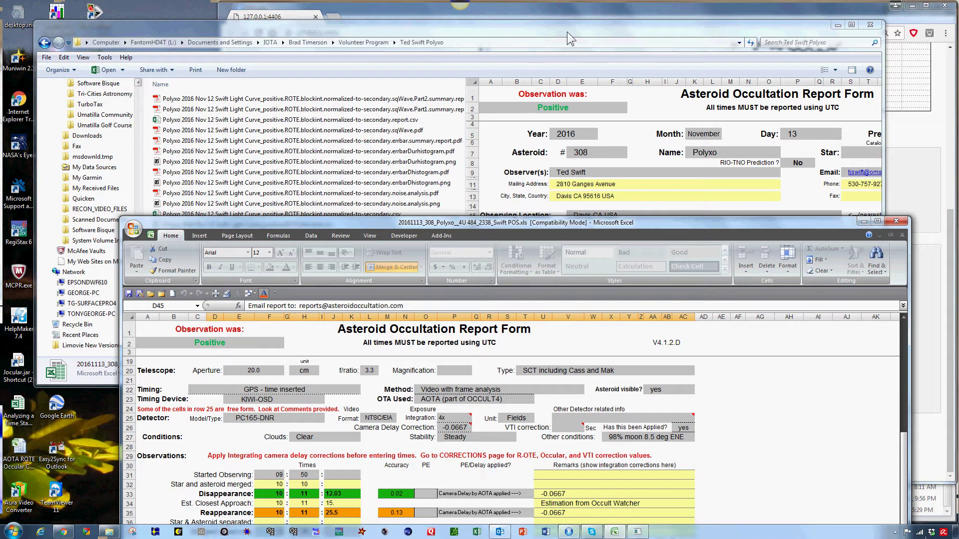
left_click(838, 25)
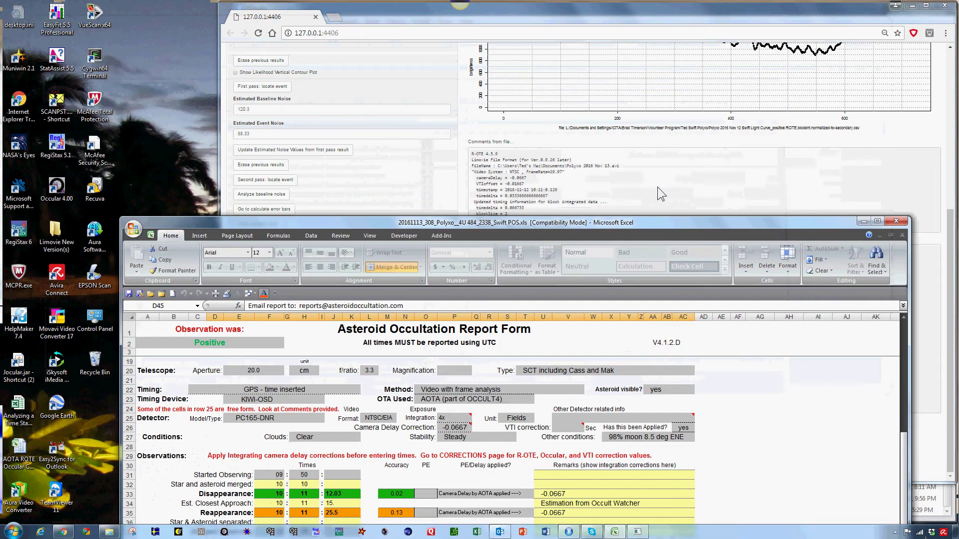
left_click(650, 201)
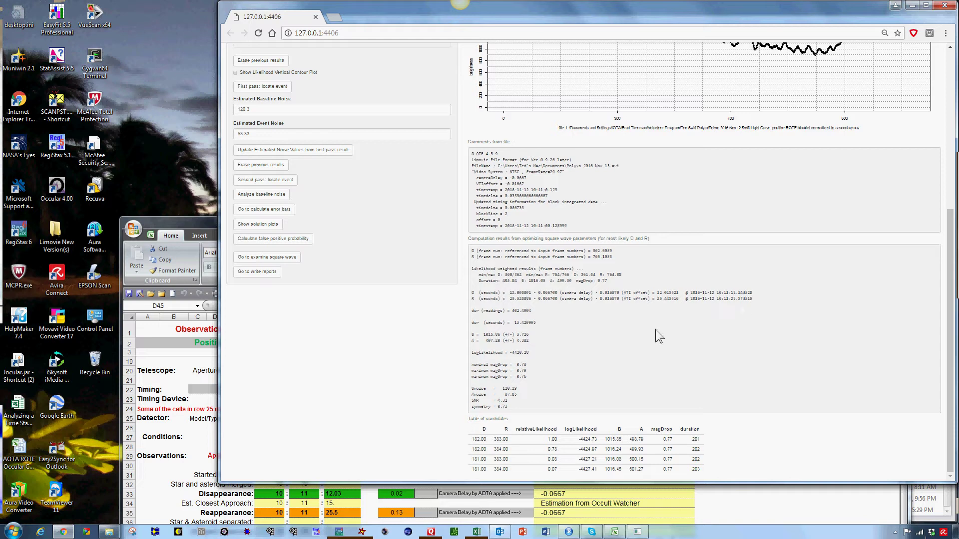
left_click(270, 210)
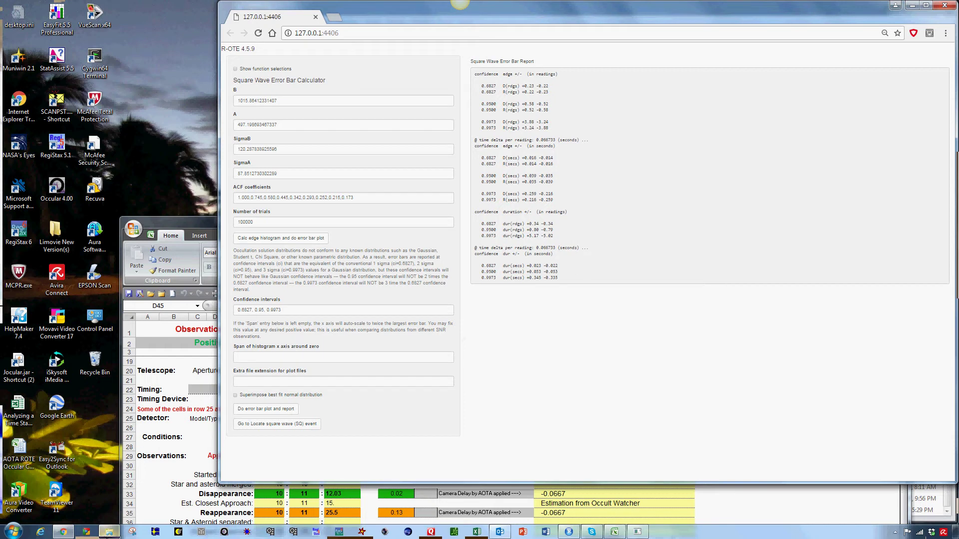
Return to the project folder, widen the file list so full file names show, and sort the files by date, newest first
left_click(109, 533)
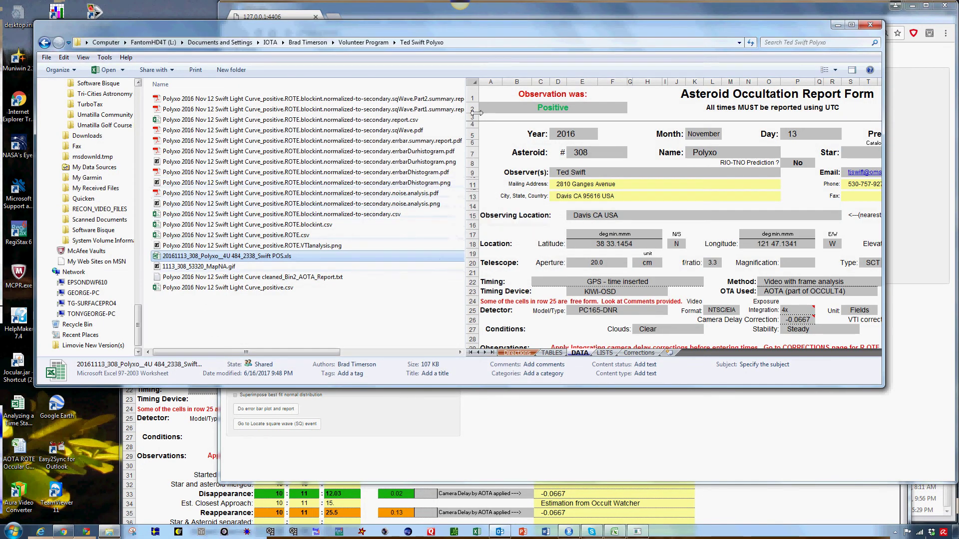
left_click(472, 90)
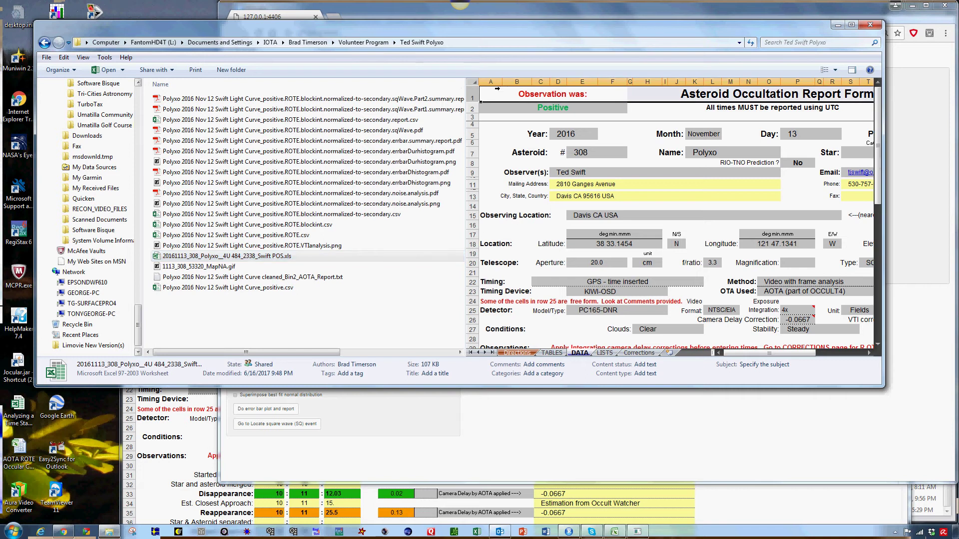
left_click(463, 84)
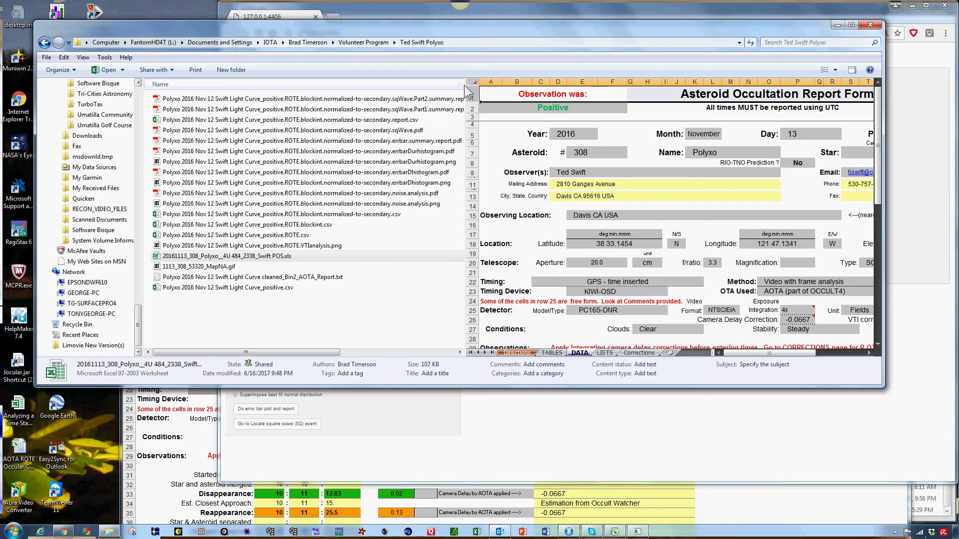
left_click_drag(464, 84, 508, 98)
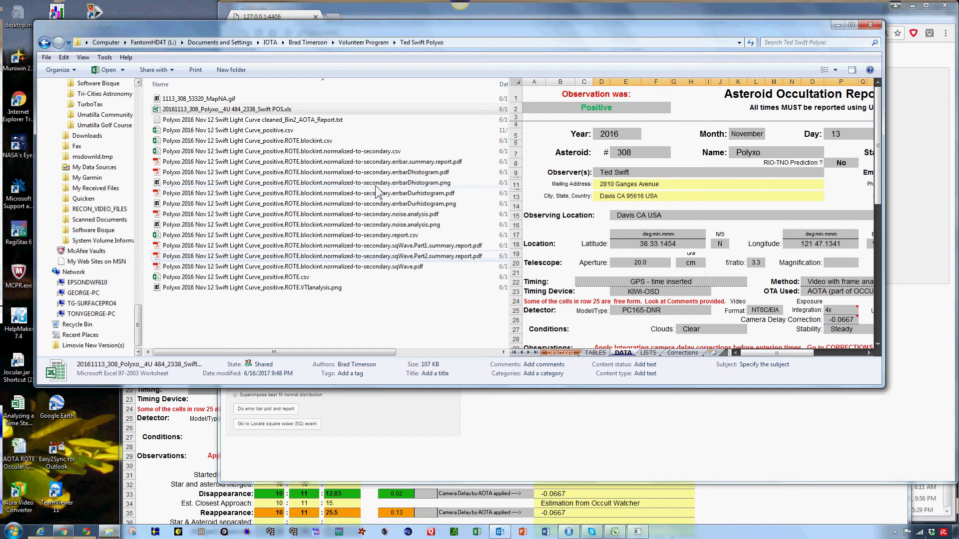
left_click(504, 84)
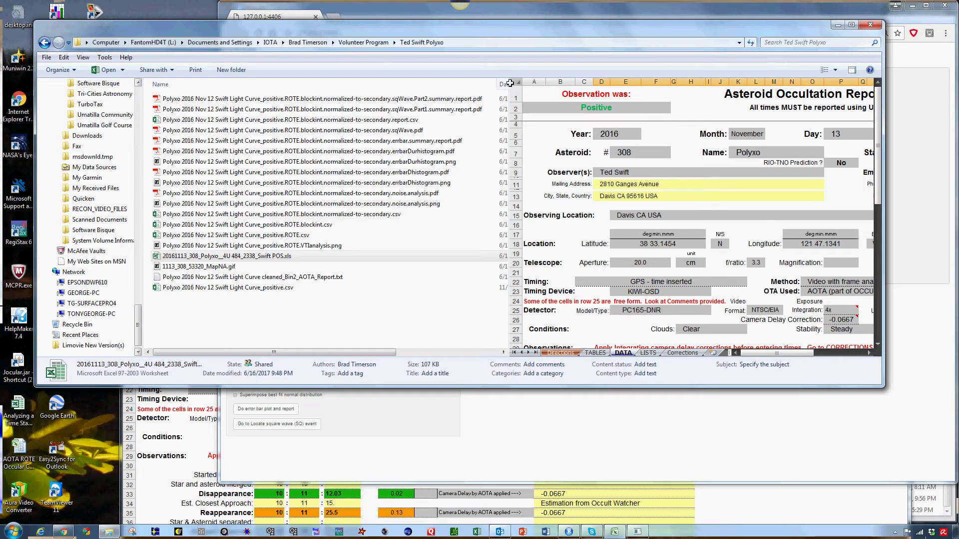
Widen the file list to show modification dates, and preview the VTI analysis plot and the ROTE, block-integrated and normalized-to-secondary CSV files
left_click_drag(510, 83, 561, 83)
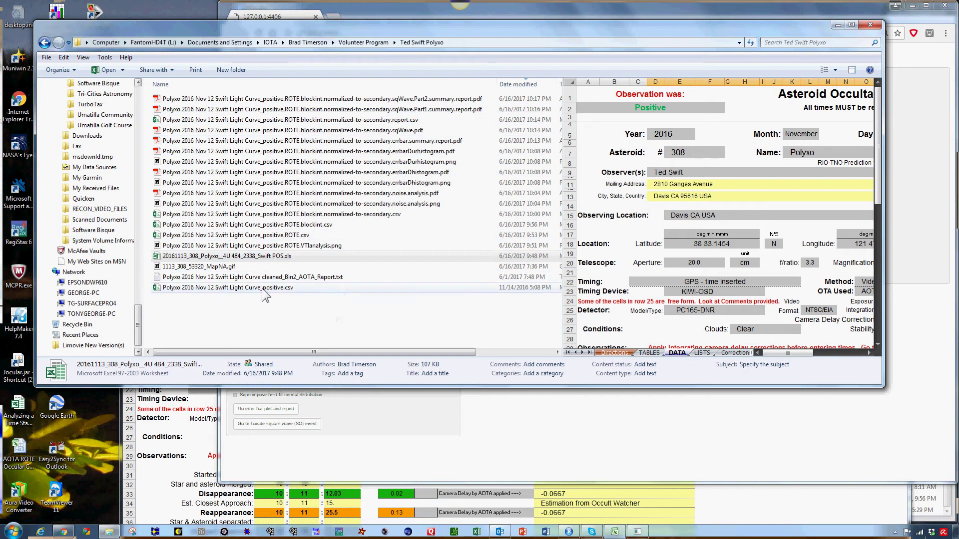
left_click(271, 247)
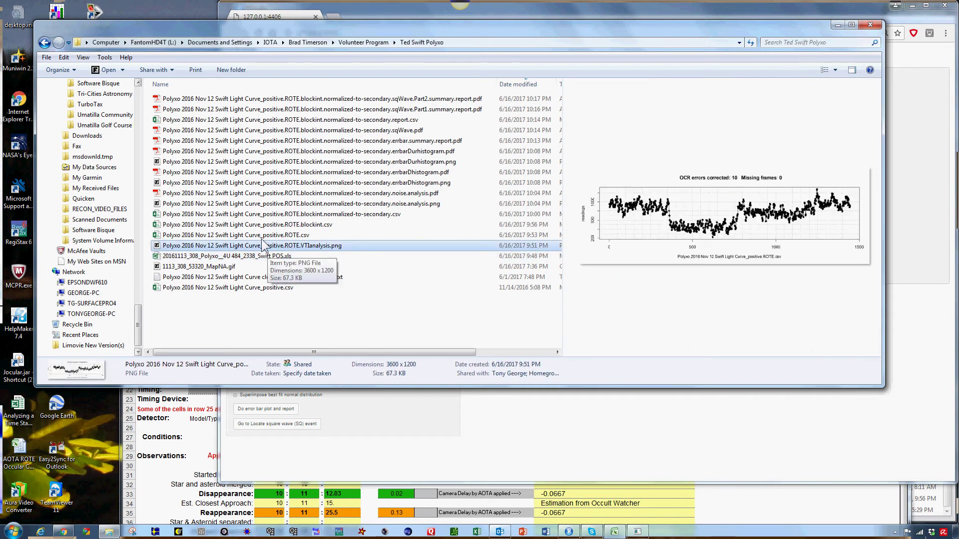
left_click(263, 237)
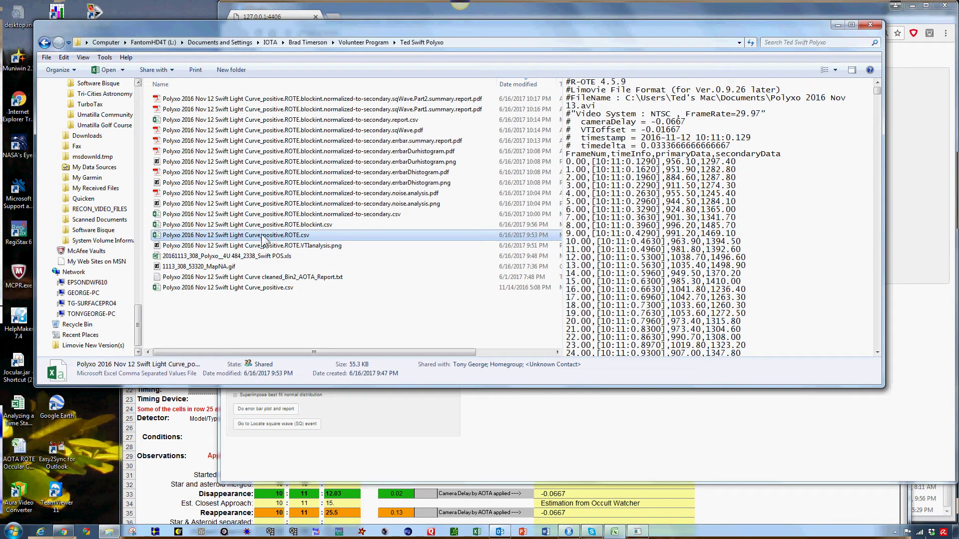
left_click(270, 228)
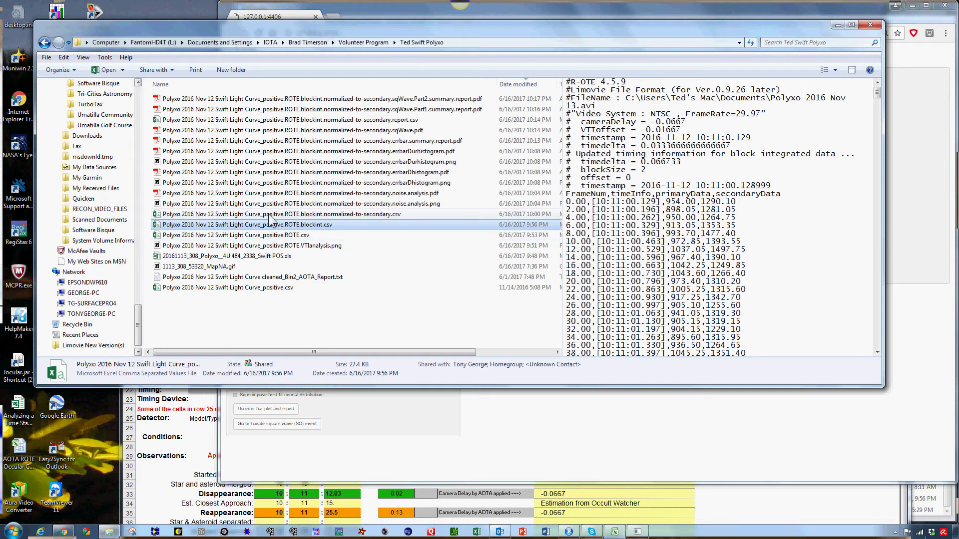
left_click(269, 214)
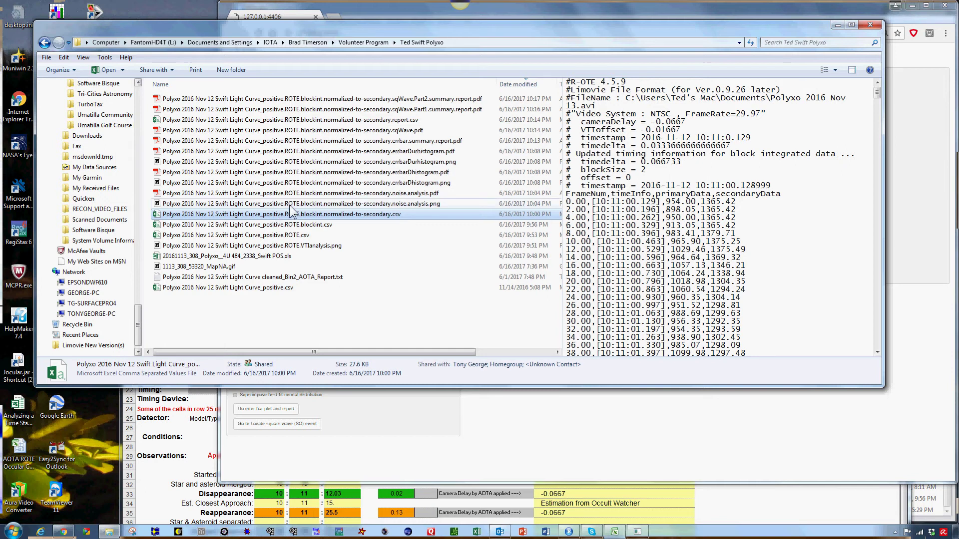
Preview the noise analysis plots, the D and duration error bar histograms, the error bar summary report and the square wave plot PDF
left_click(290, 204)
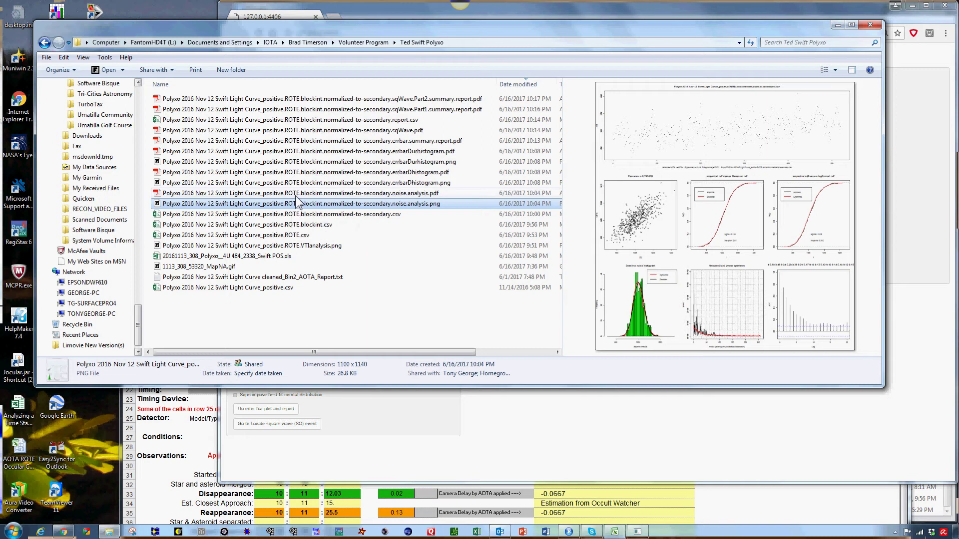
left_click(297, 195)
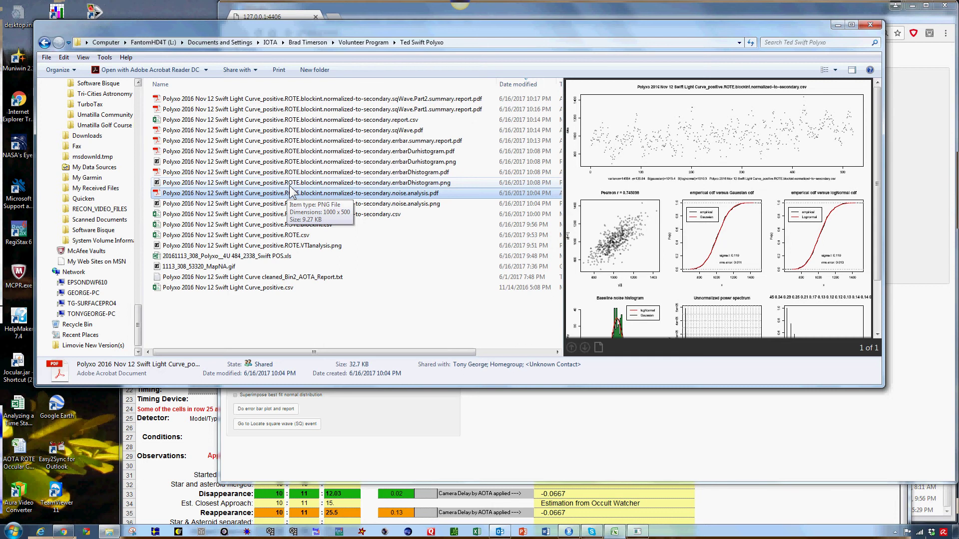
left_click(290, 187)
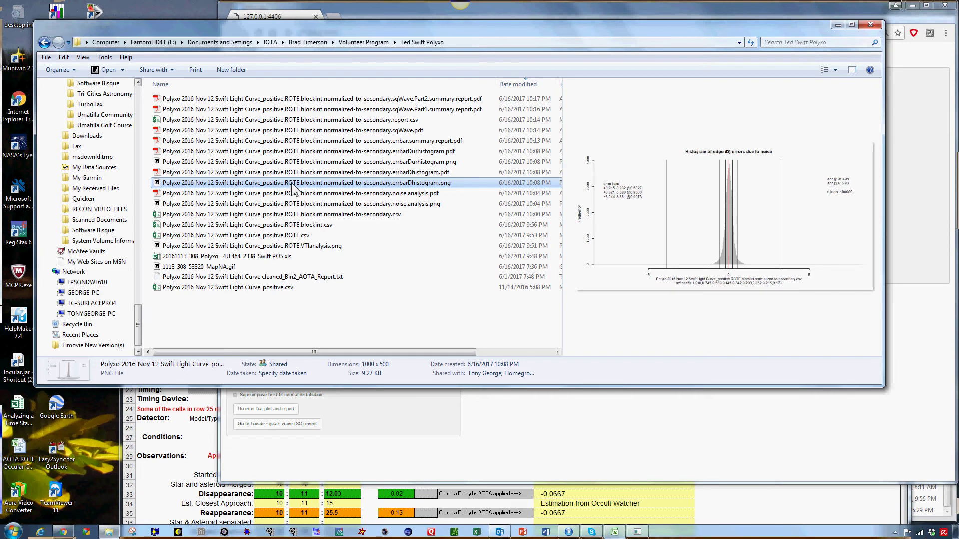
left_click(300, 174)
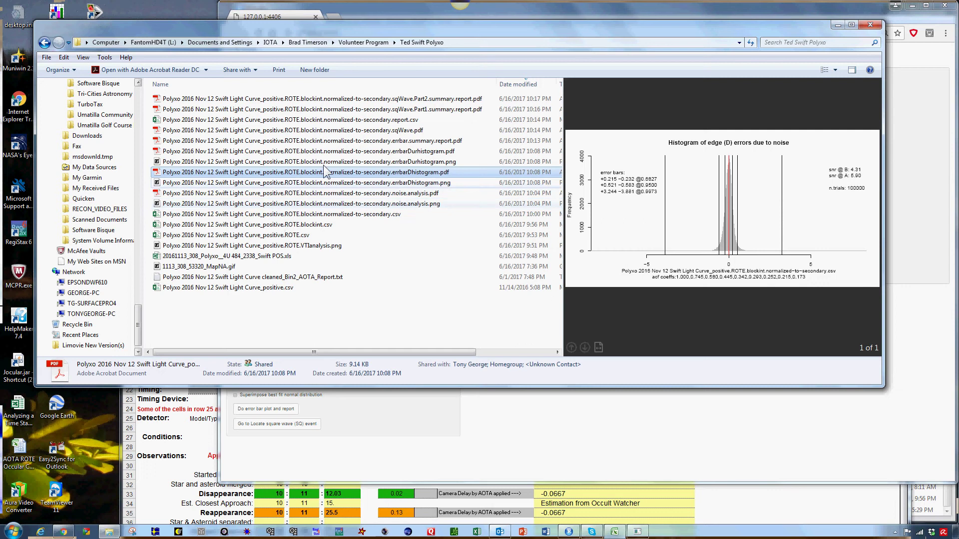
left_click(329, 163)
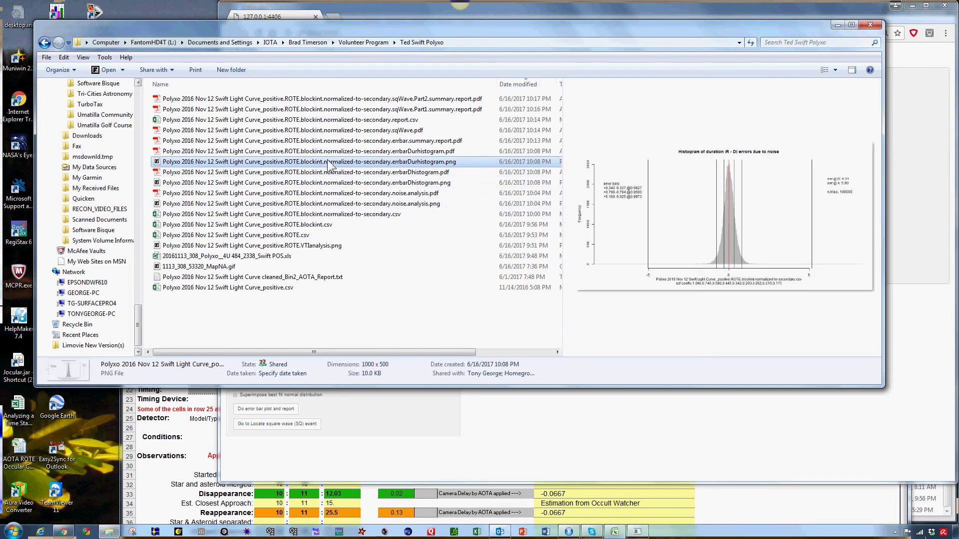
left_click(332, 152)
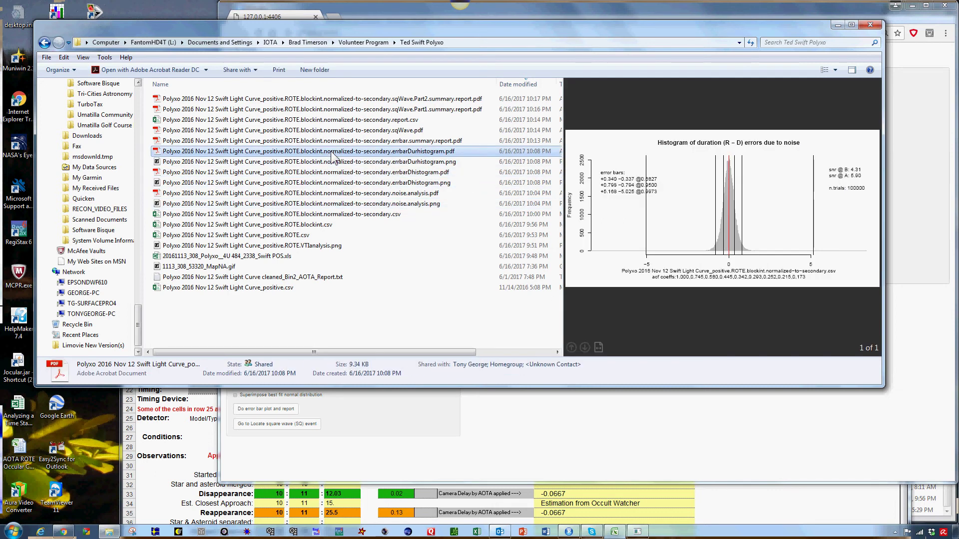
left_click(330, 140)
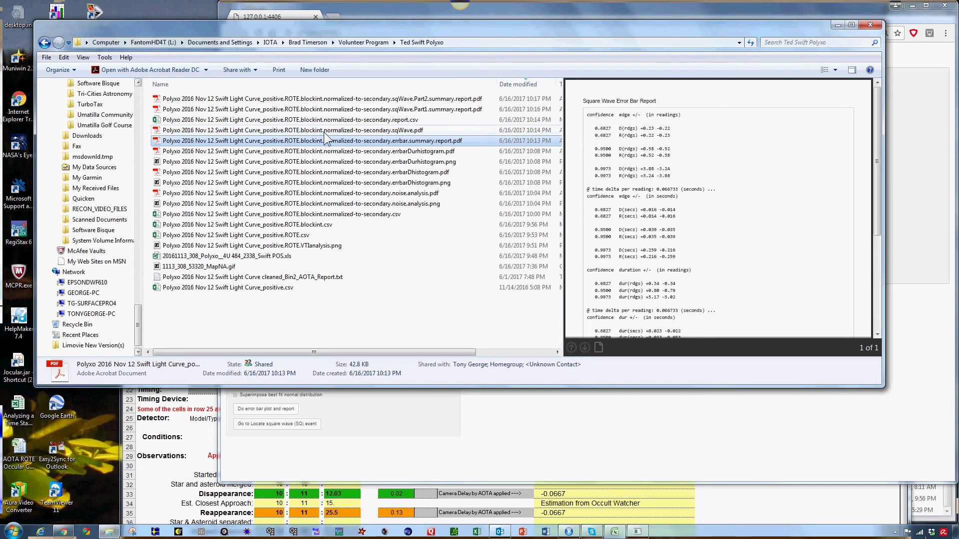
left_click(324, 131)
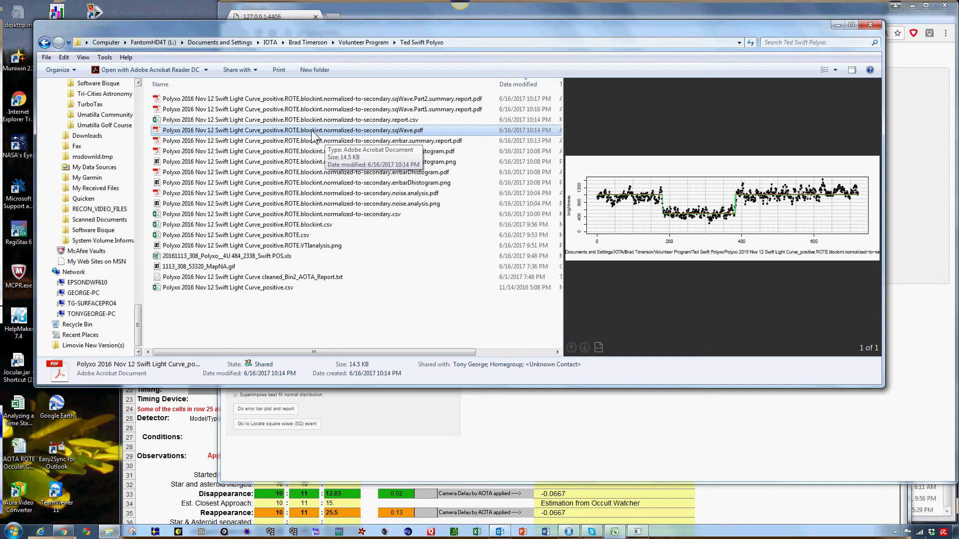
Open the normalized-to-secondary report CSV in Excel, review its square wave solution, user friendly values and candidates, and minimize the workbook
left_click(305, 120)
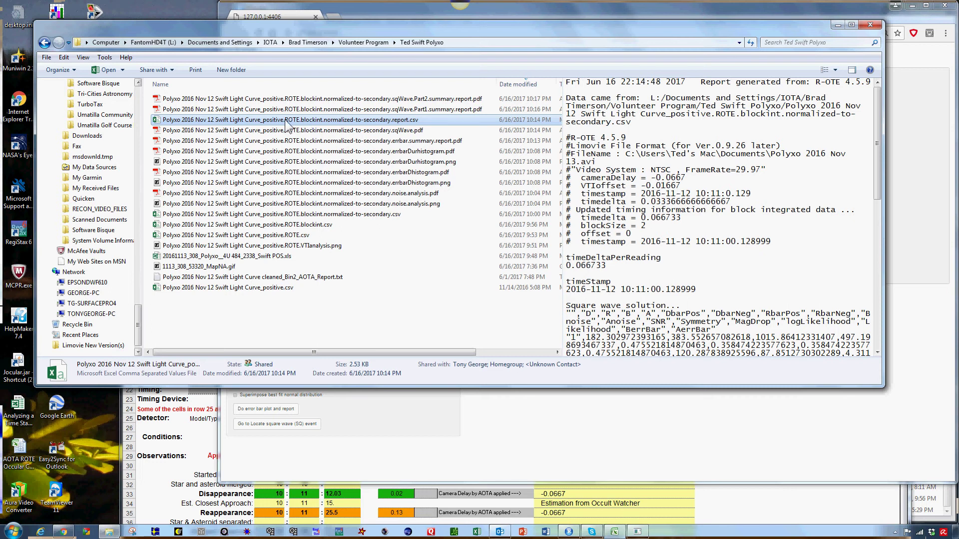
double_click(285, 118)
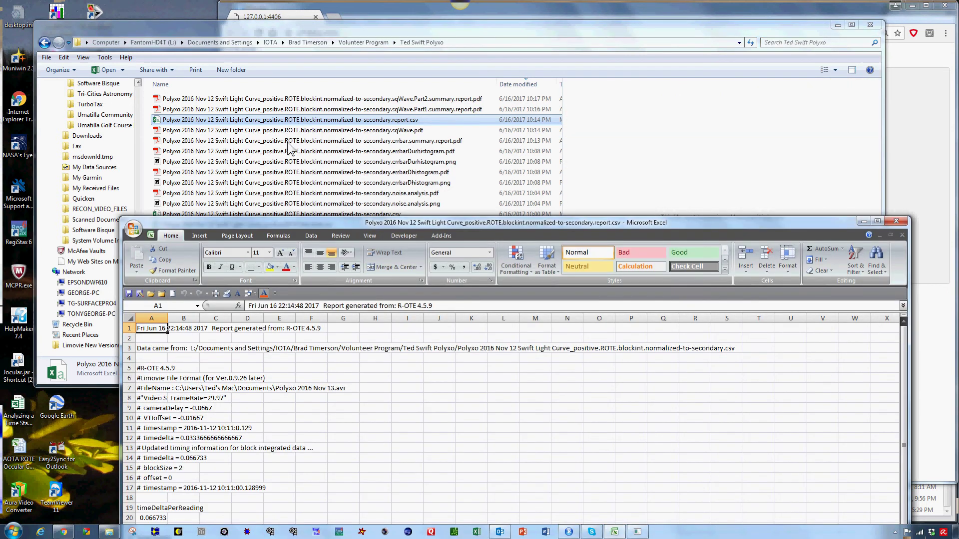
left_click_drag(382, 224, 375, 25)
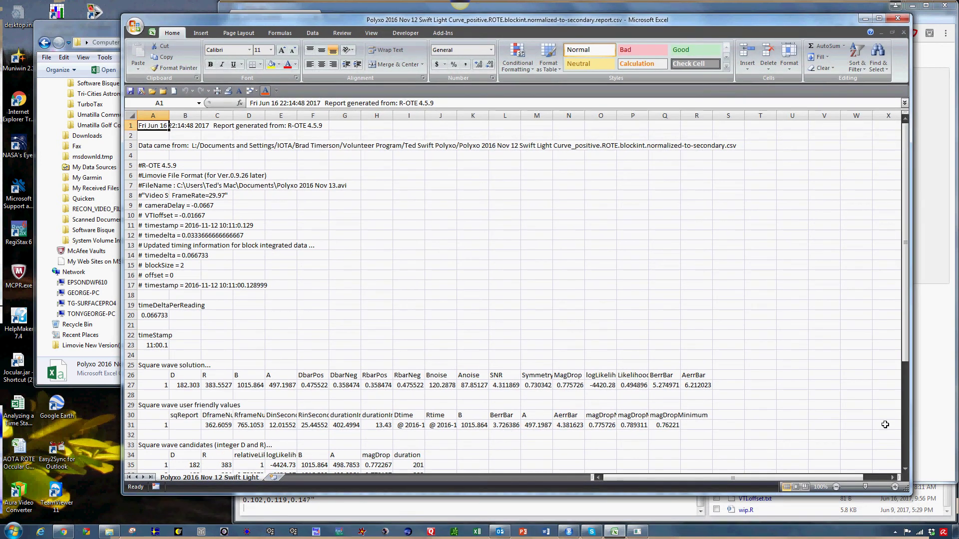
left_click_drag(906, 343, 906, 445)
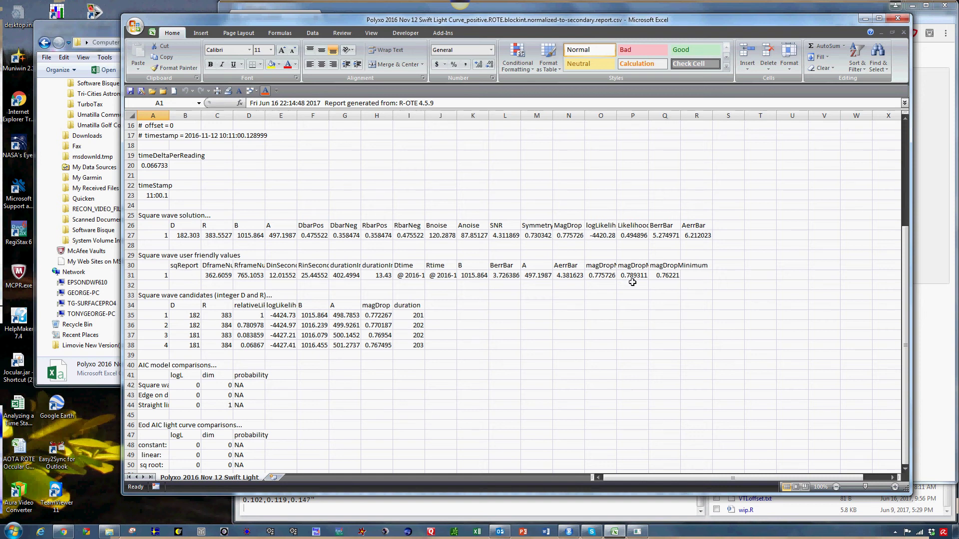
scroll(553, 294, "up", 5)
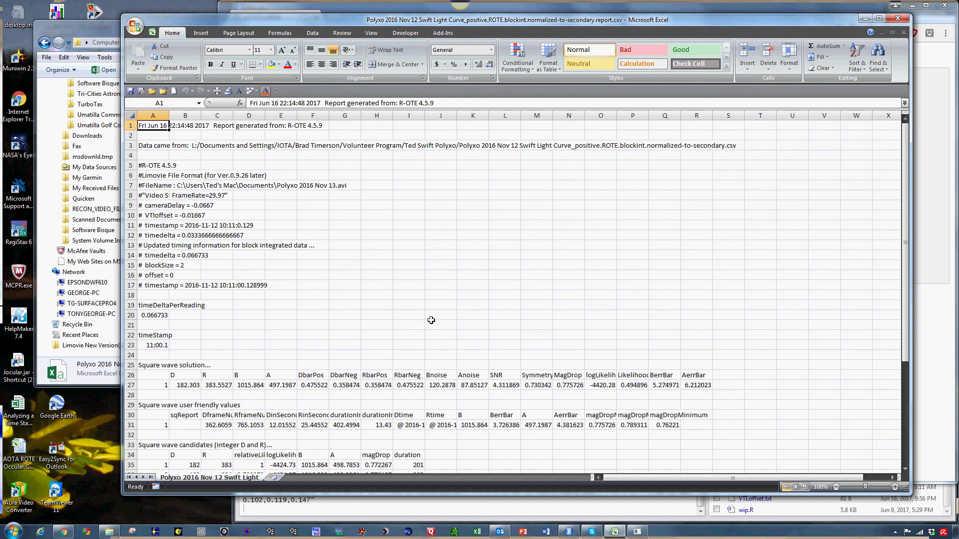
scroll(431, 320, "down", 3)
scroll(431, 320, "up", 3)
left_click(862, 19)
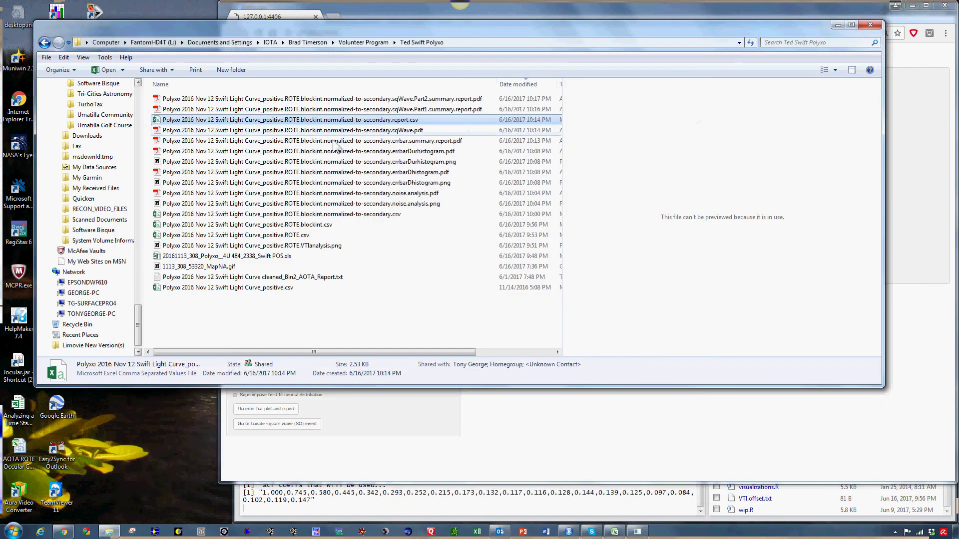
Preview the square wave Part1 and Part2 summary report PDFs, and minimize the folder window to return to the R-OTE page
left_click(342, 109)
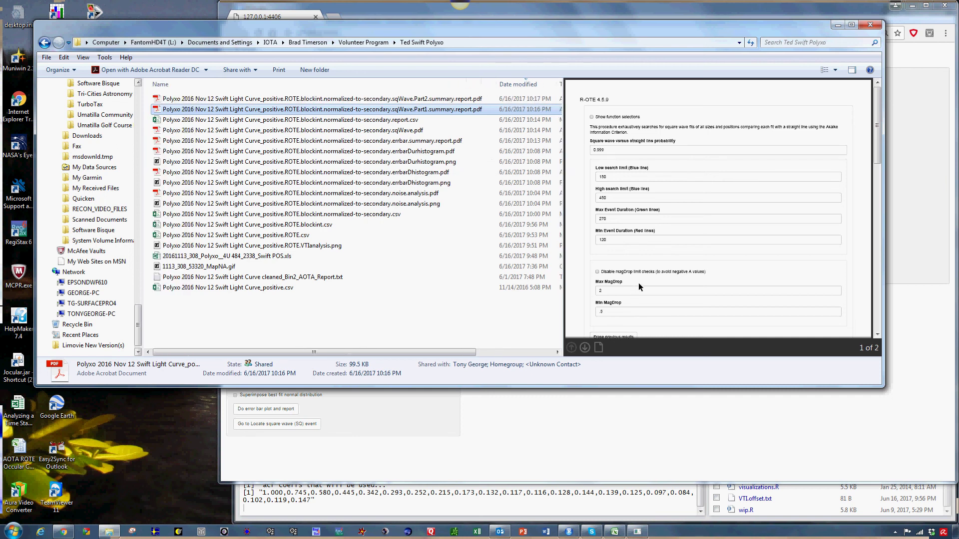
left_click(876, 305)
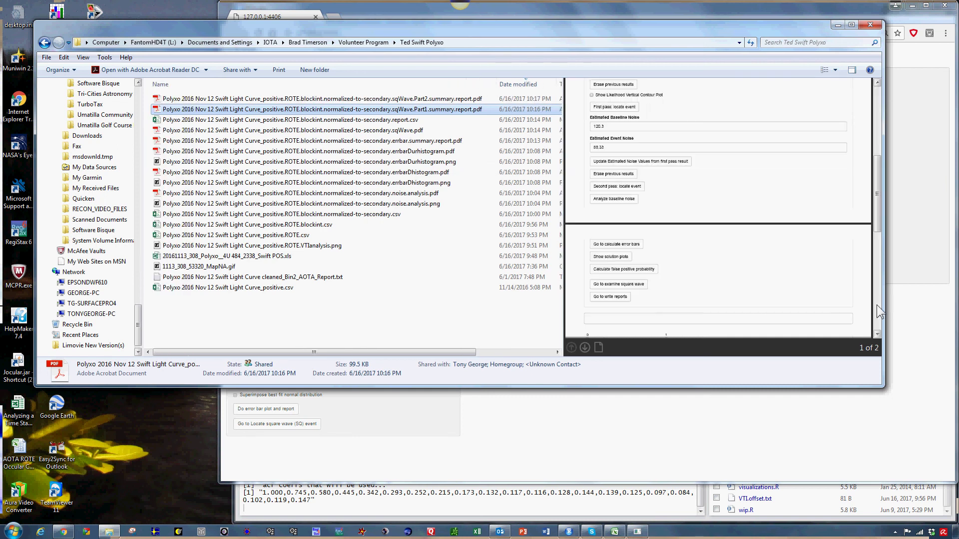
left_click(392, 100)
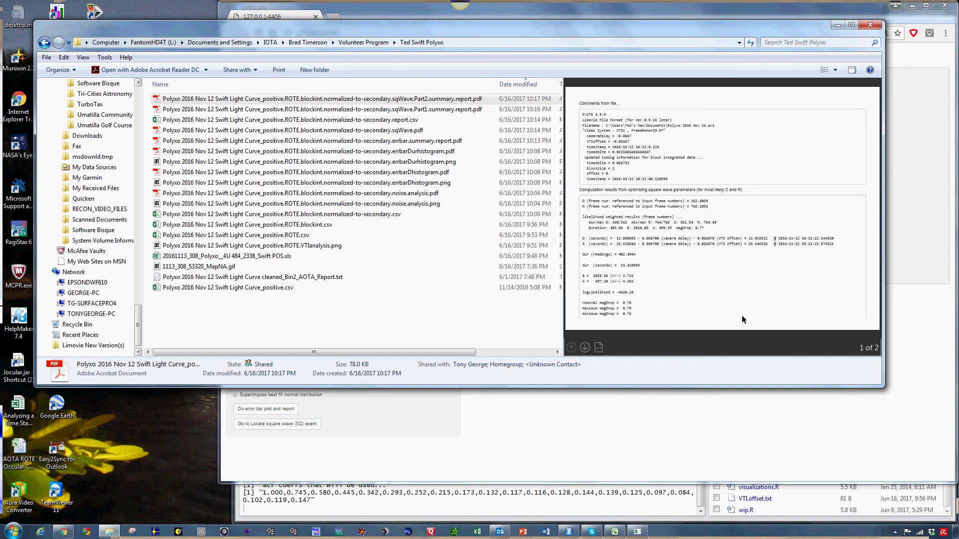
left_click(837, 25)
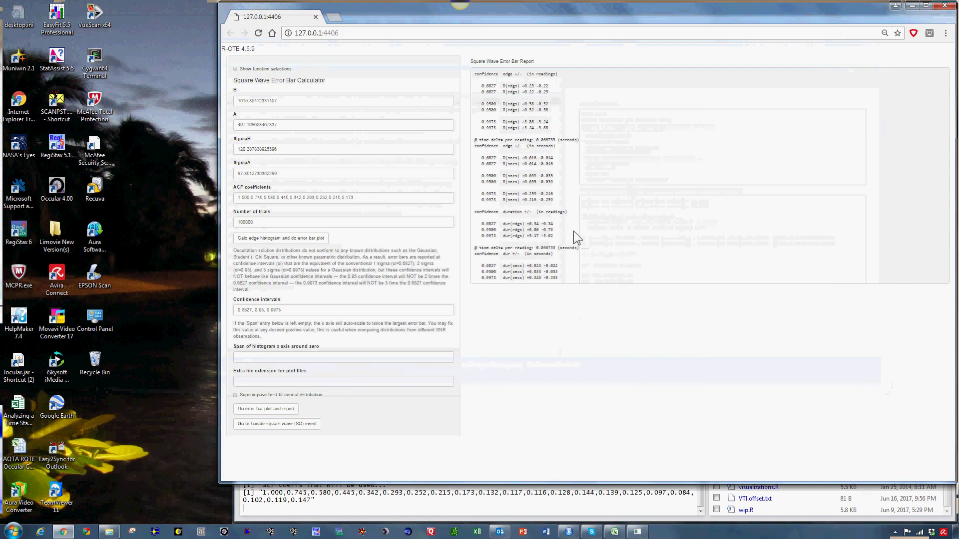